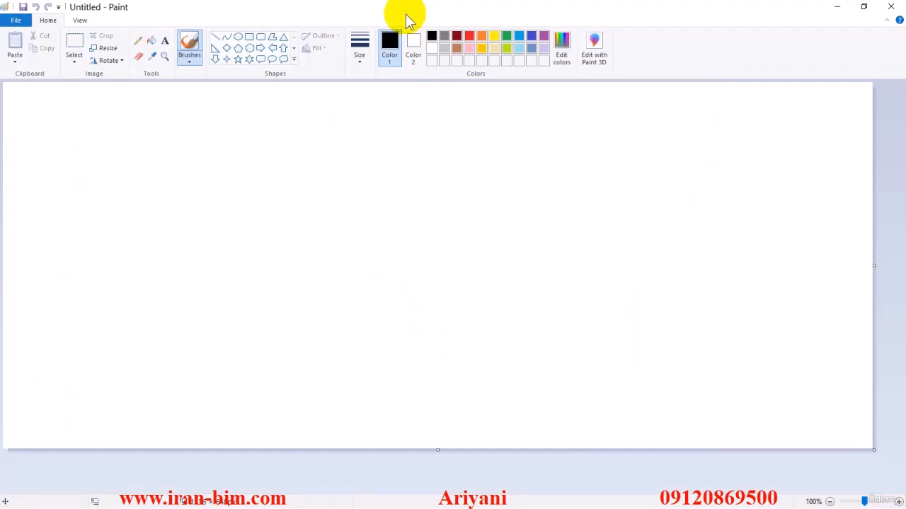
Handwrite "LOX", "LOC" with four lines branching from it, and "Coord" followed by a dash with the brush on the blank canvas.
click(189, 42)
drag(165, 132, 128, 143)
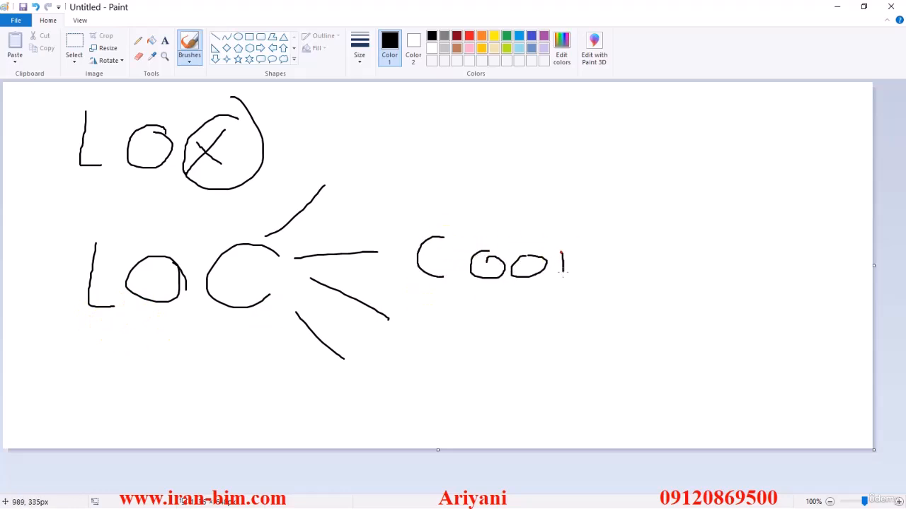
drag(657, 266, 738, 259)
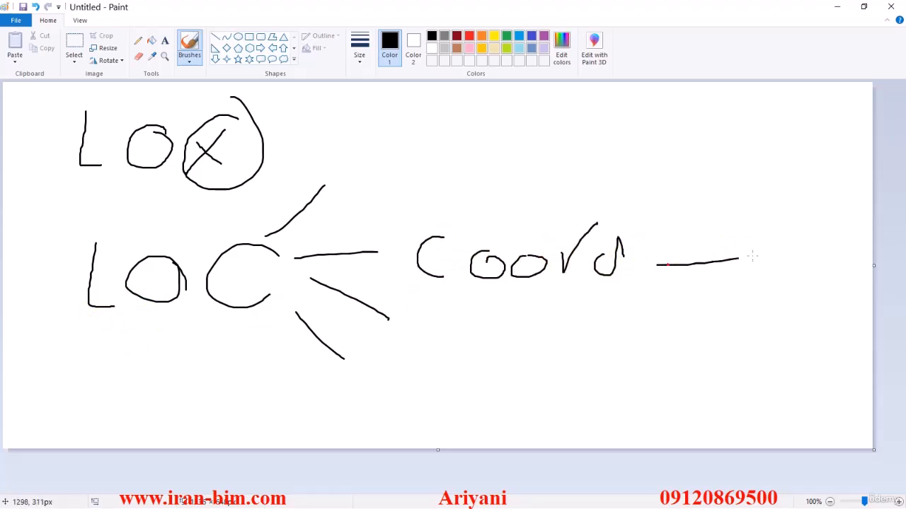
Close Paint, switch to the Revit 3D view, and examine the cast-in-place stair by selecting it before clearing the selection.
click(889, 8)
click(472, 262)
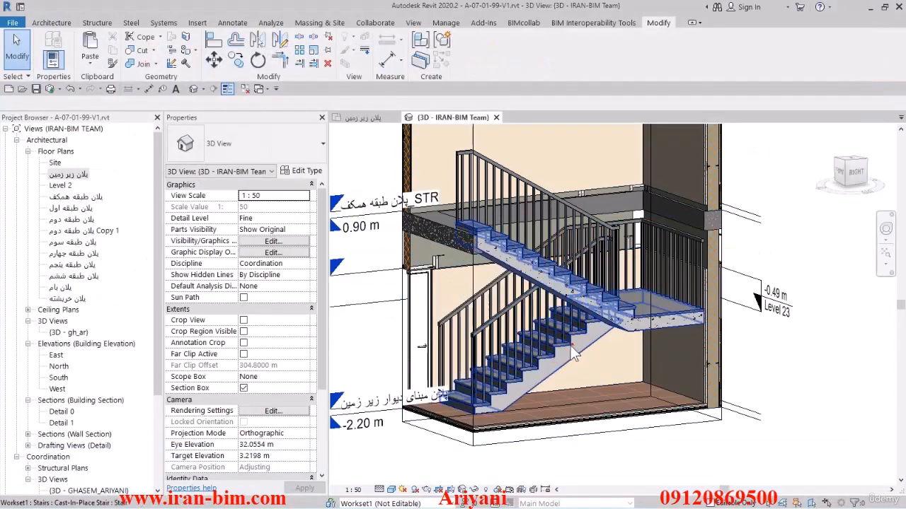
click(559, 346)
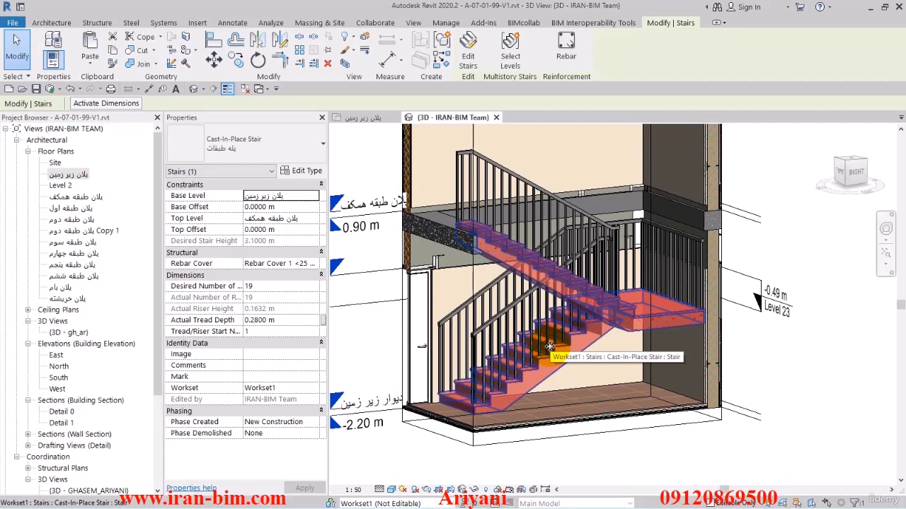
middle_drag(575, 370, 558, 361)
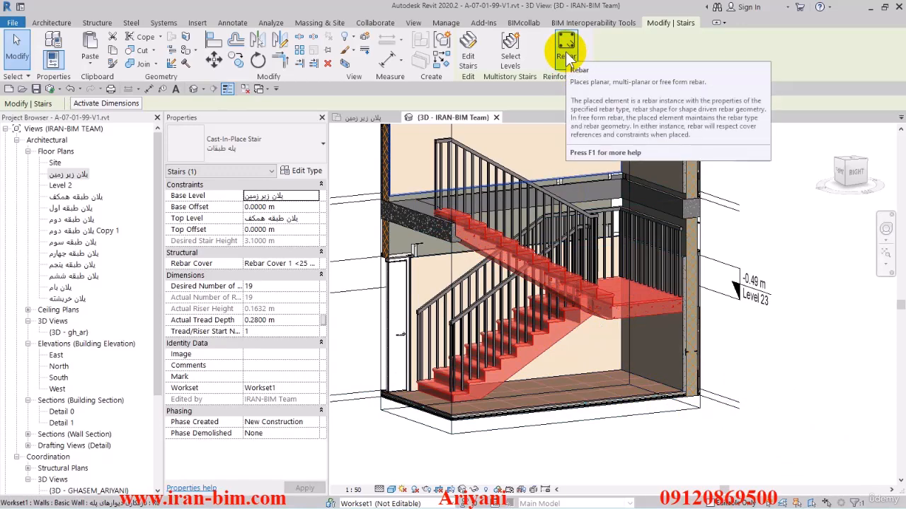
shift+middle_drag(566, 261, 555, 277)
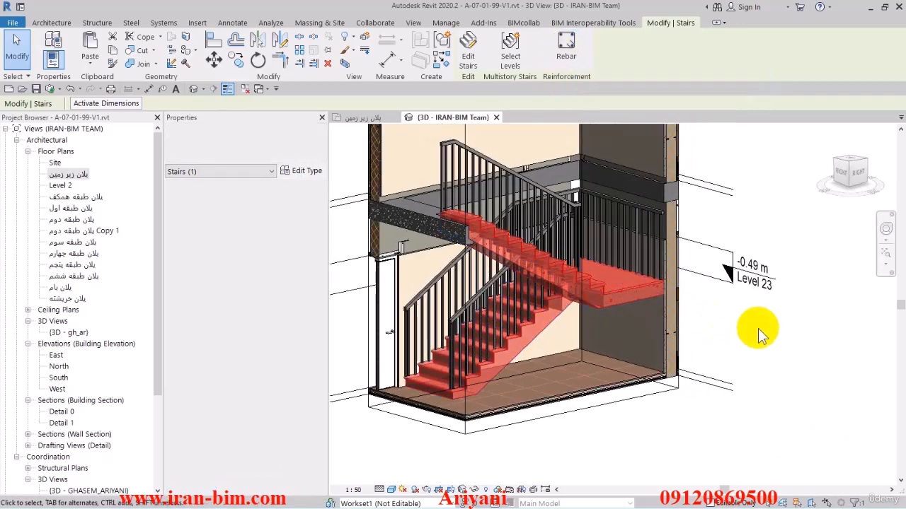
click(757, 333)
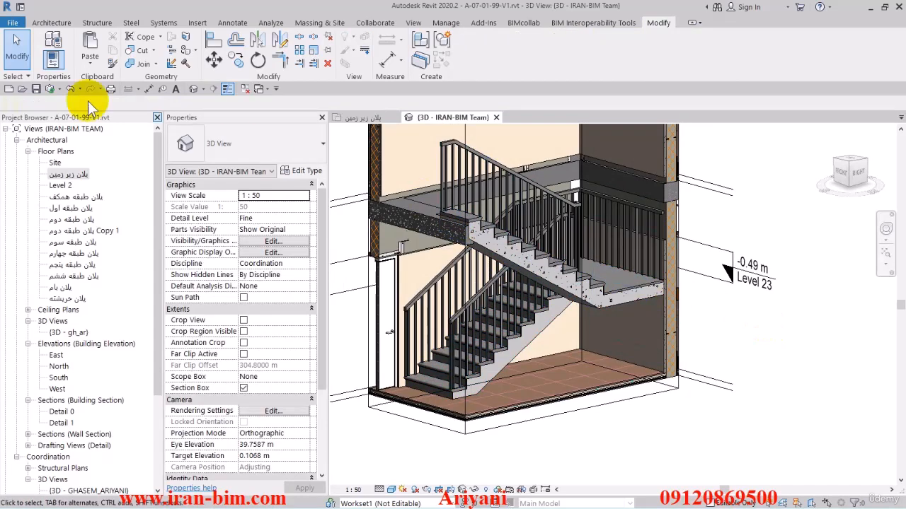
click(55, 22)
click(136, 59)
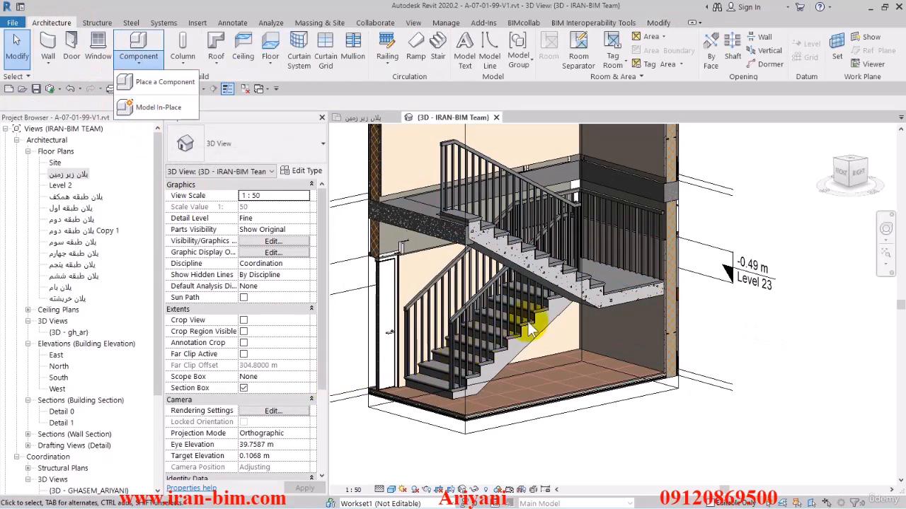
click(599, 451)
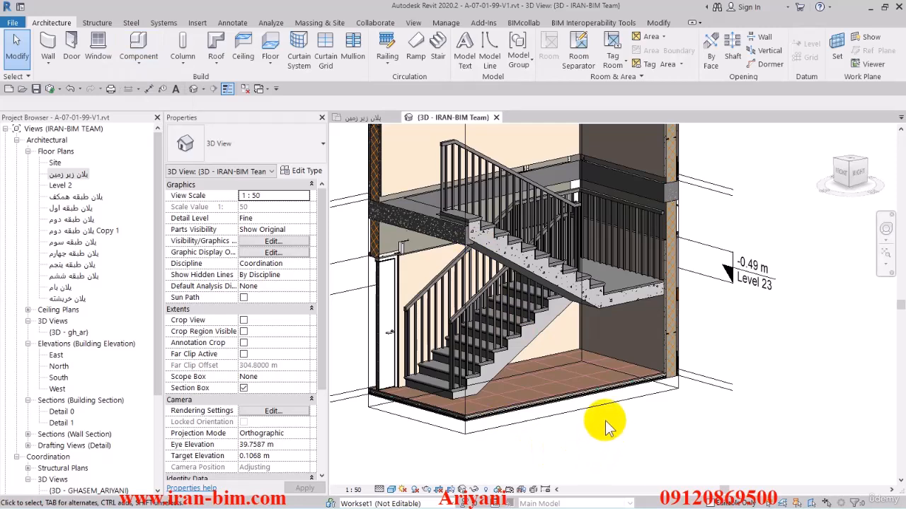
Extend the 3D view's section box outward beyond the stairwell's entrance side to expose more of the building around the stair.
shift+middle_drag(635, 424, 586, 433)
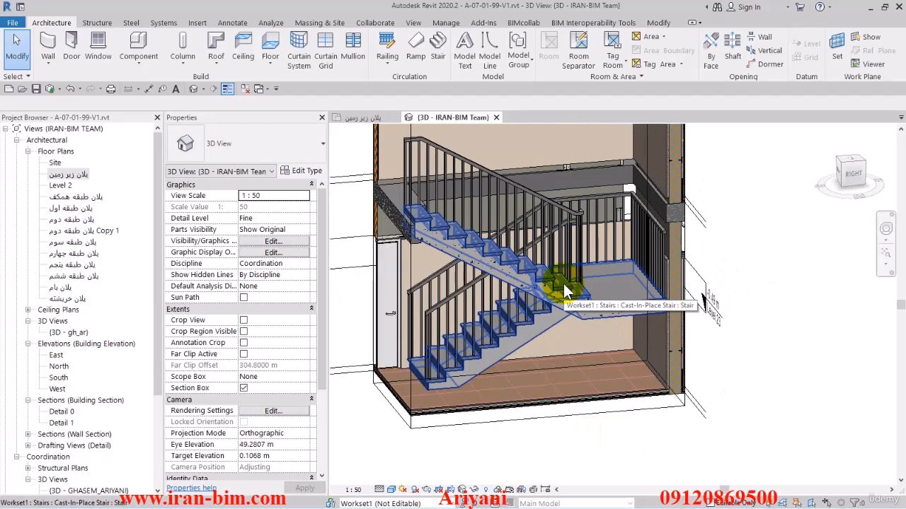
shift+middle_drag(545, 352, 560, 313)
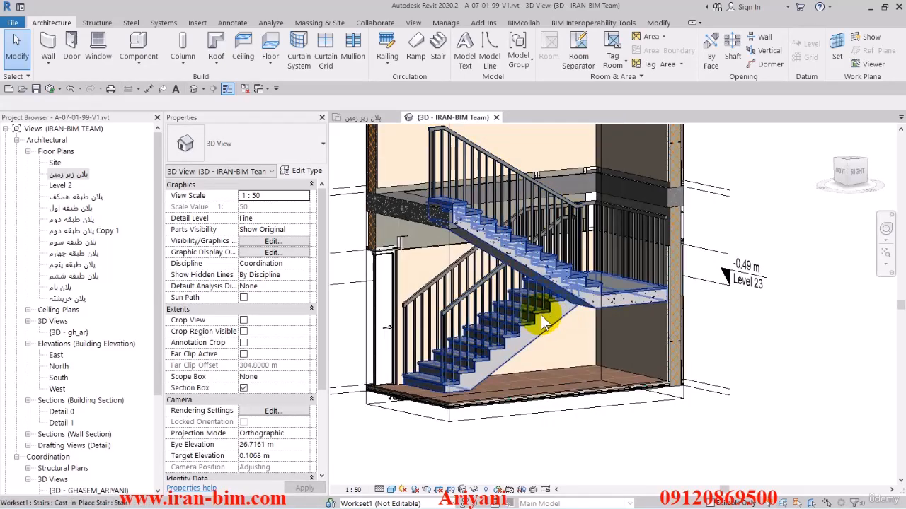
scroll(553, 322, up, 3)
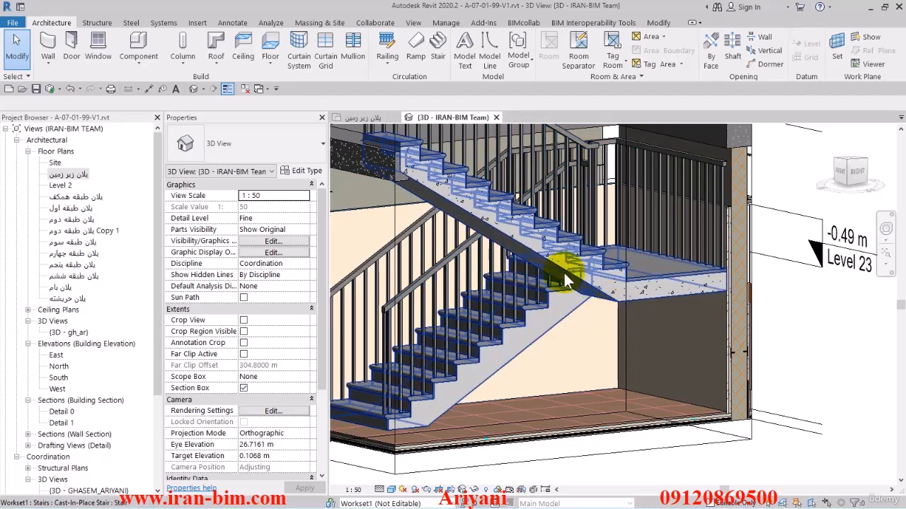
scroll(566, 284, down, 3)
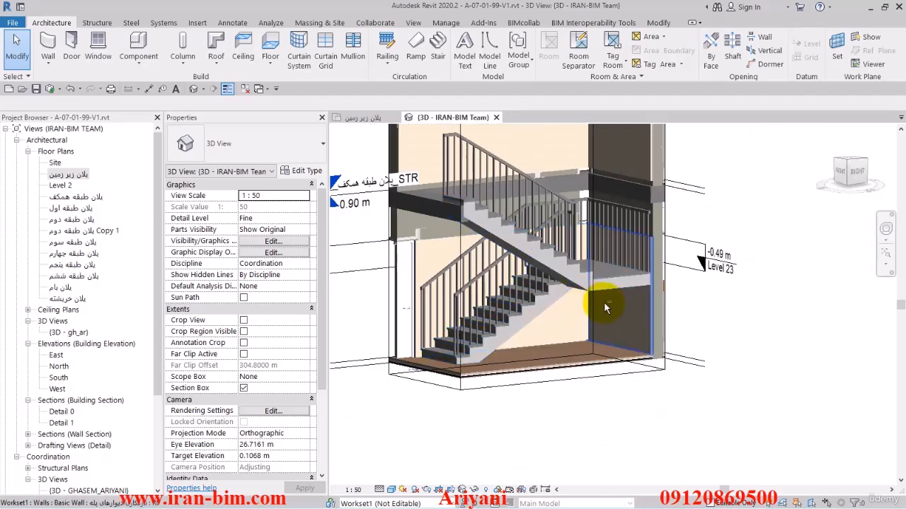
shift+middle_drag(604, 301, 453, 248)
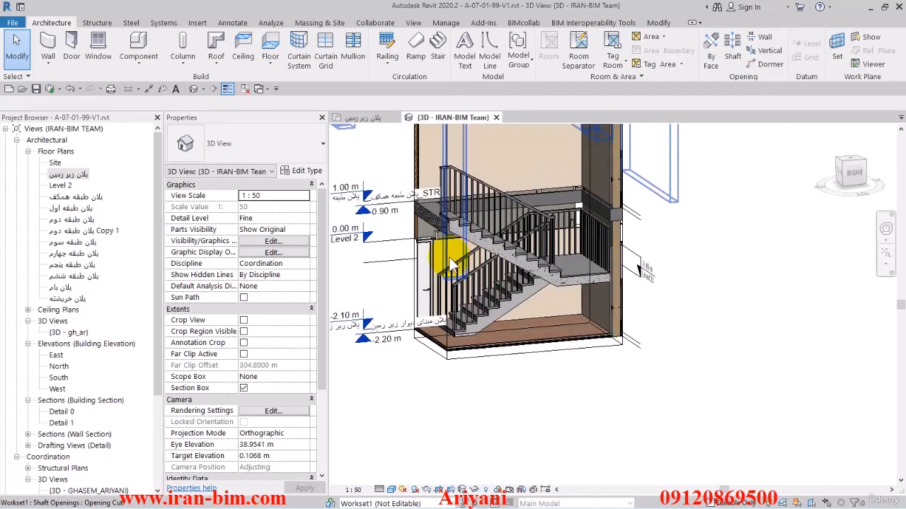
click(448, 285)
middle_drag(479, 301, 580, 378)
drag(532, 290, 375, 456)
shift+middle_drag(516, 418, 429, 342)
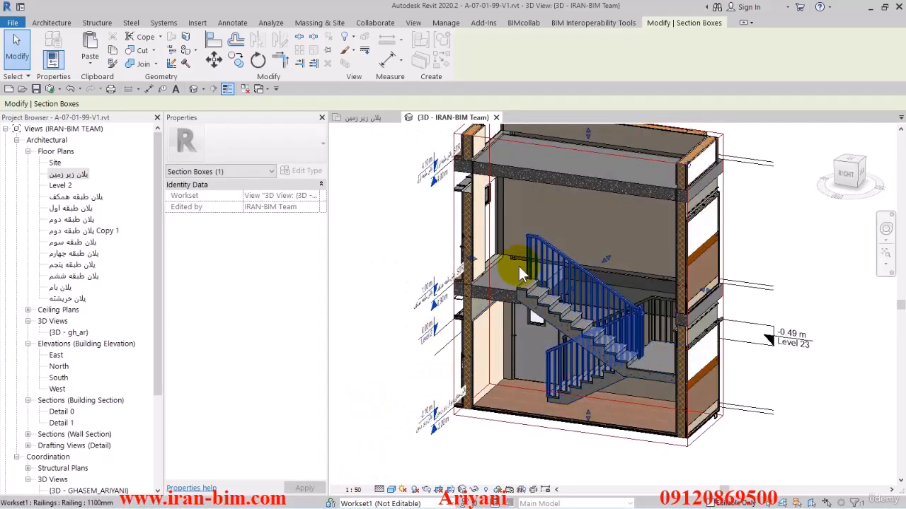
shift+middle_drag(483, 316, 593, 307)
Open the ground-floor plan view (پلان طبقه همکف).
click(358, 117)
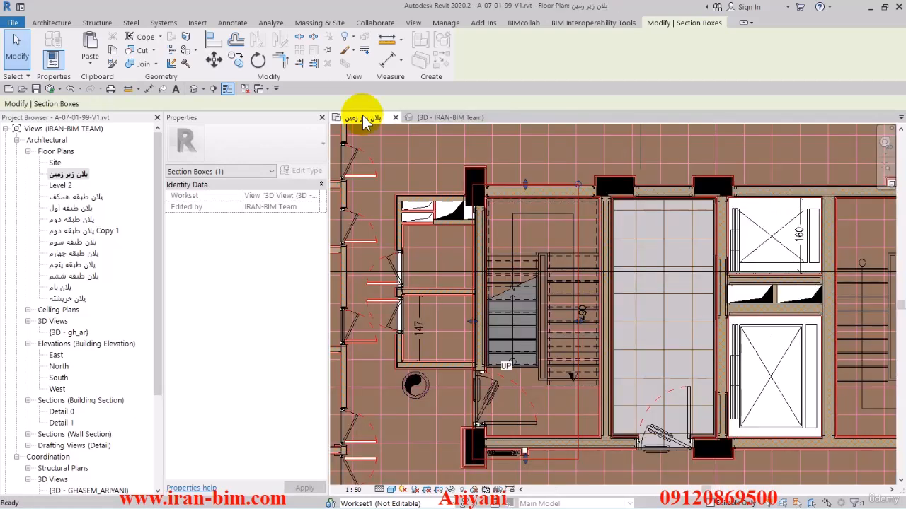
click(77, 197)
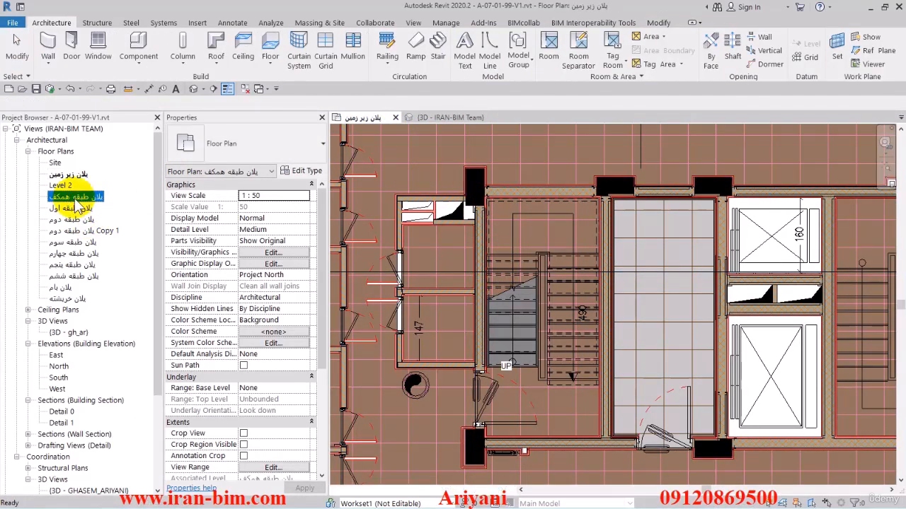
double_click(74, 198)
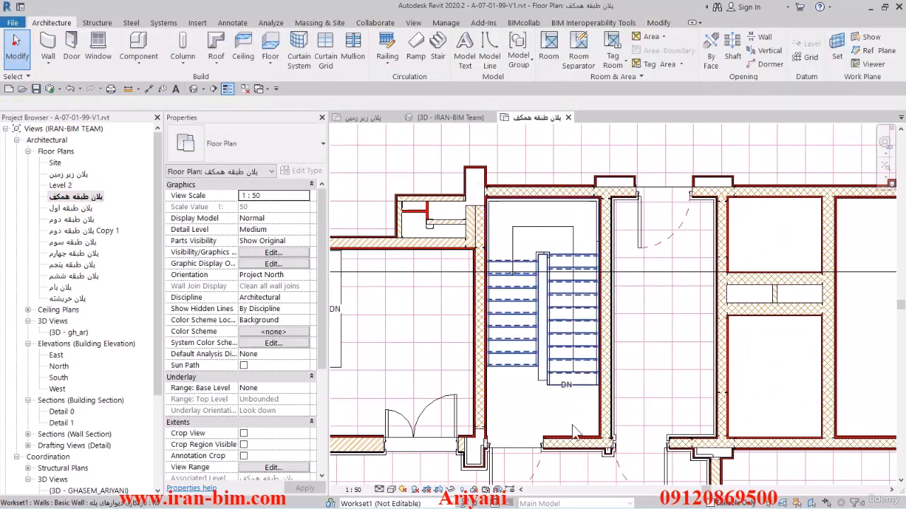
Create a floor similar to the corridor's granite floor, picking the stairwell's surrounding walls as its boundary, and finish the sketch.
middle_drag(591, 325, 587, 307)
click(581, 386)
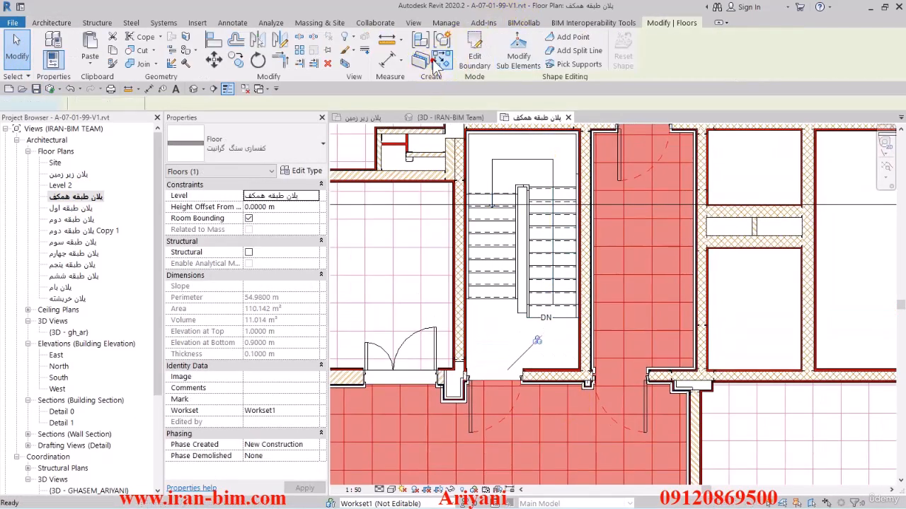
click(474, 53)
click(593, 63)
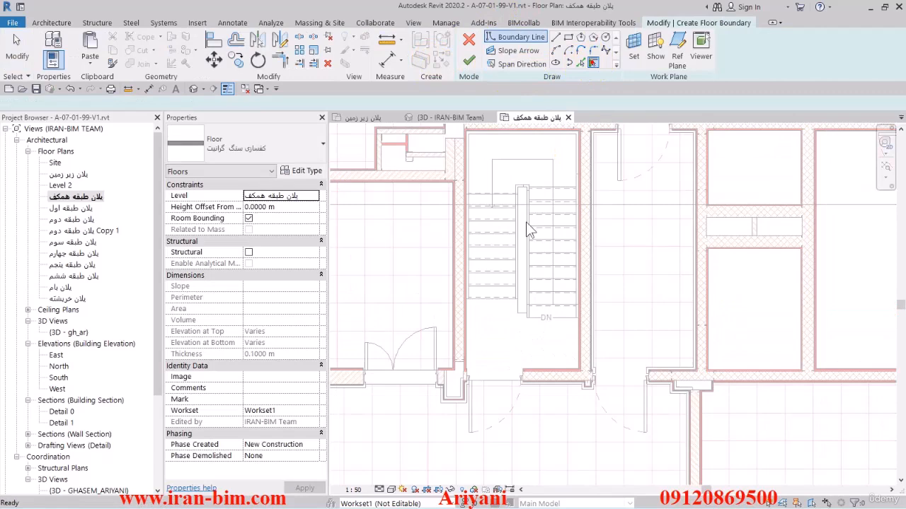
click(469, 314)
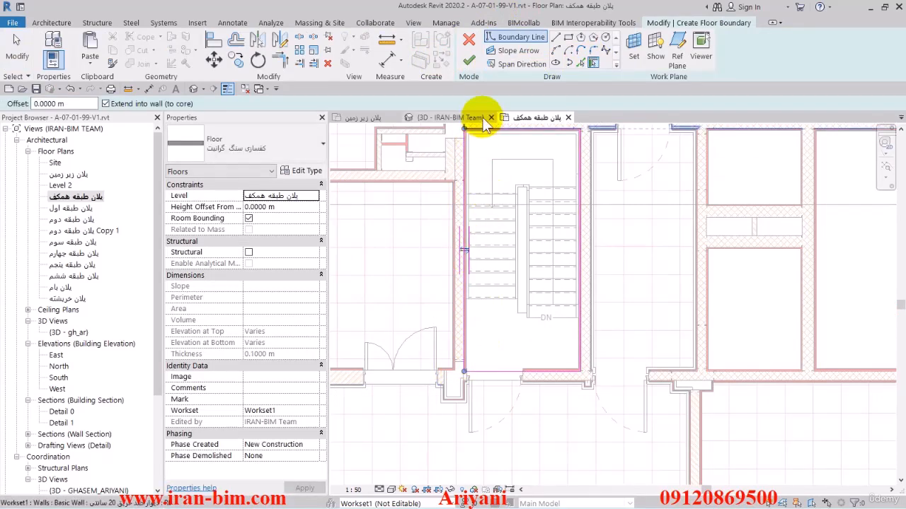
click(19, 57)
click(20, 56)
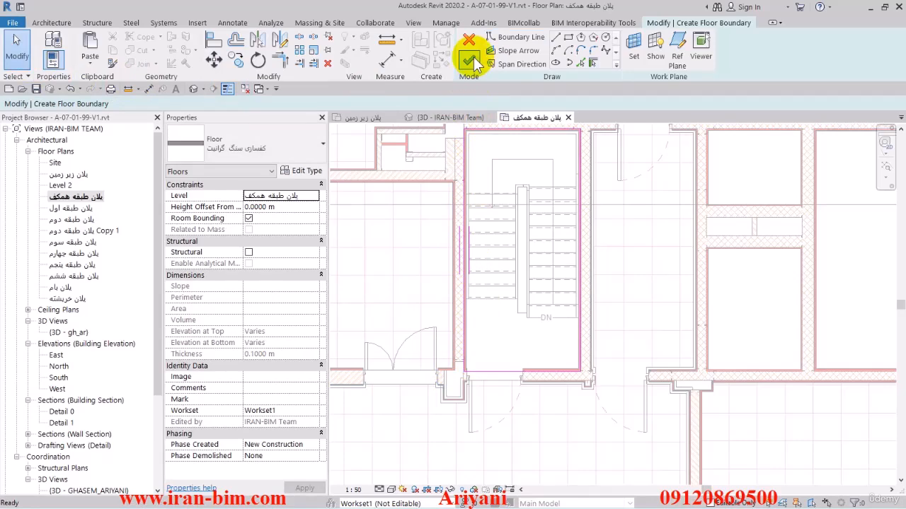
click(472, 59)
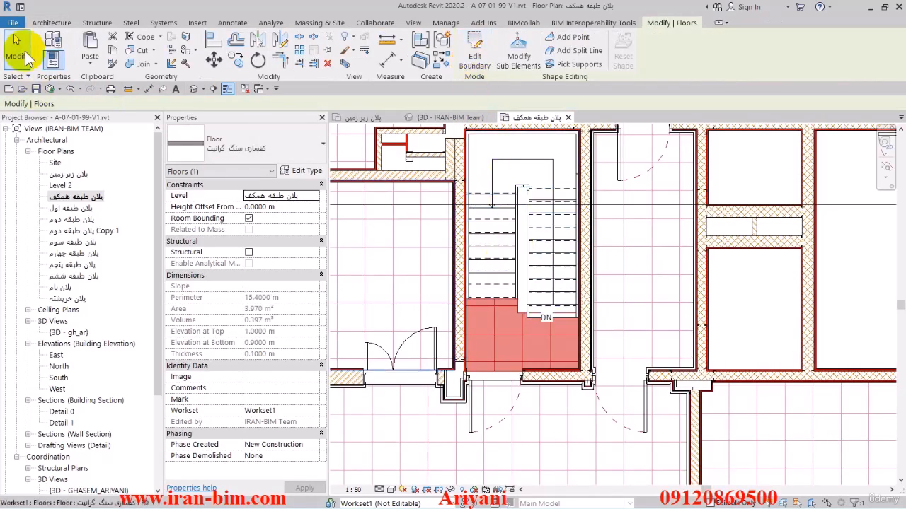
click(19, 57)
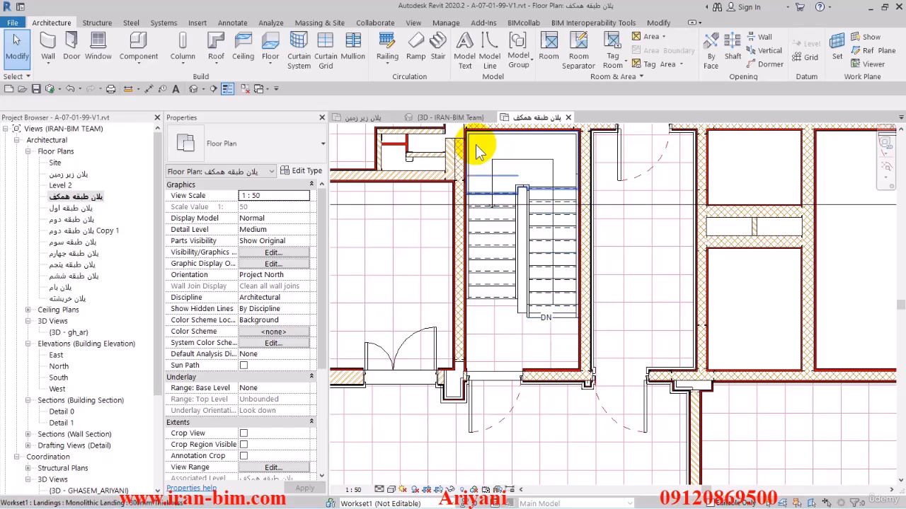
Return to the 3D view and select the shaft opening that cuts the ground-floor slab above the stair.
click(436, 116)
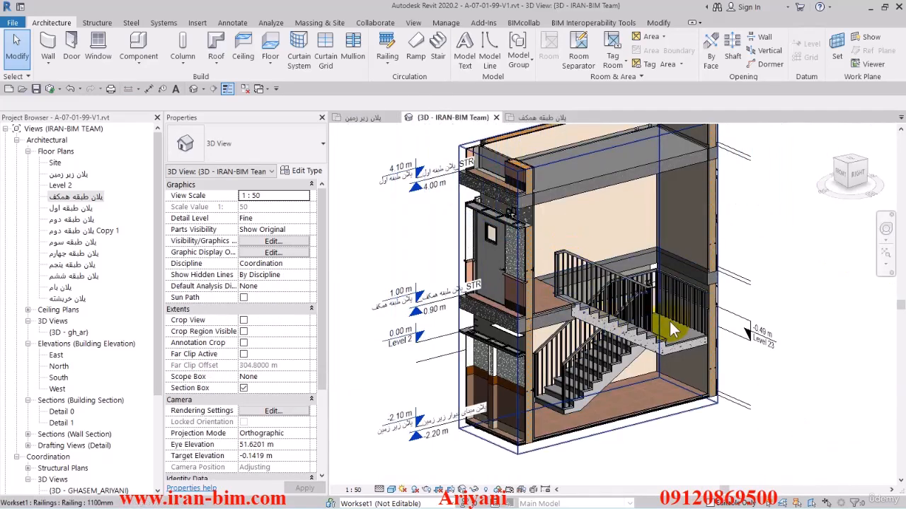
click(685, 267)
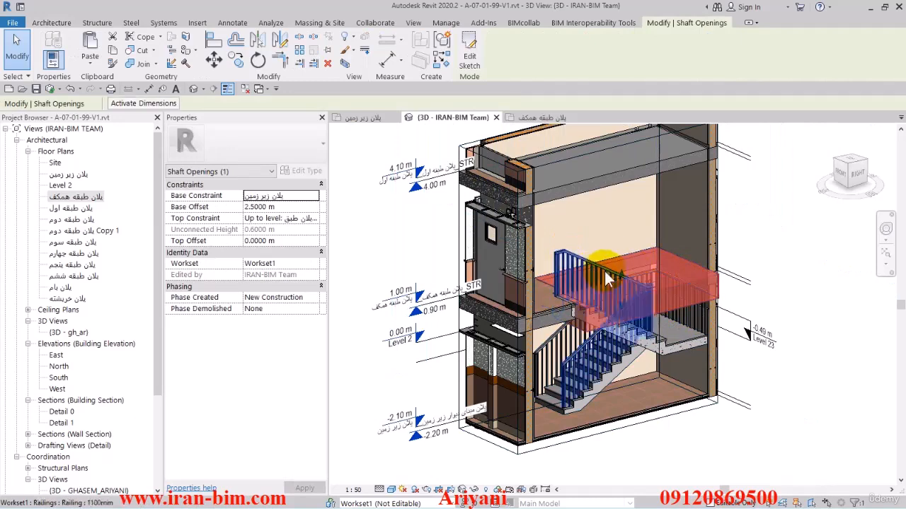
scroll(755, 300, up, 3)
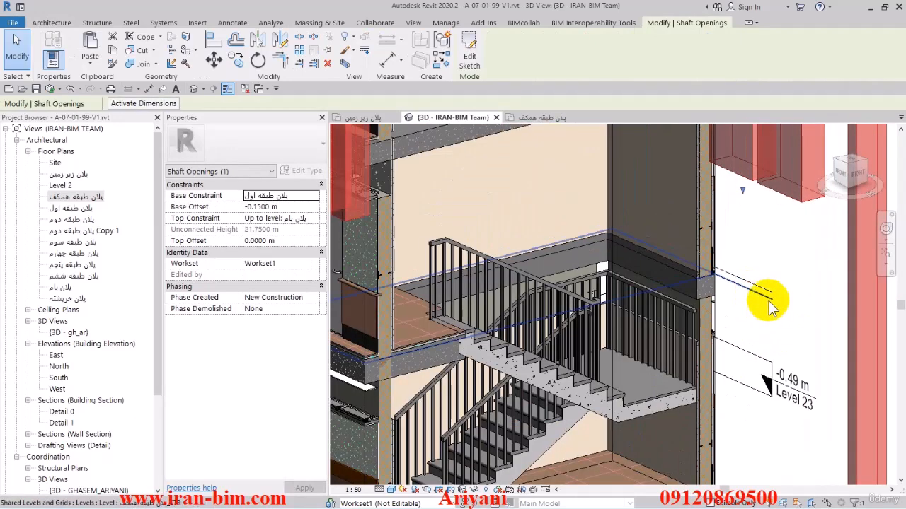
scroll(758, 301, up, 3)
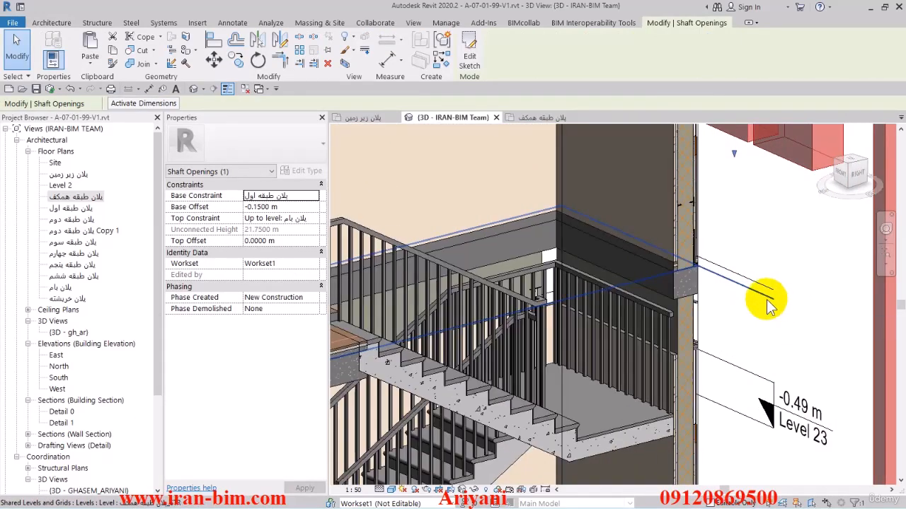
click(651, 280)
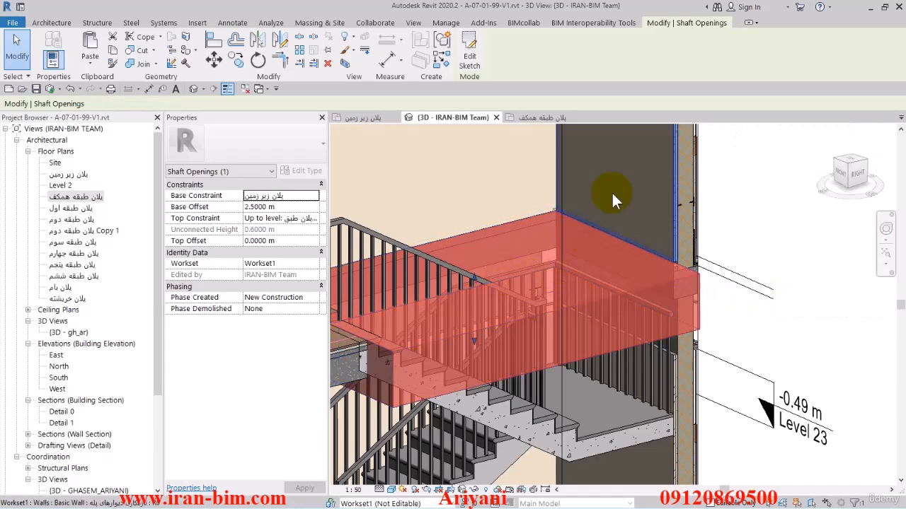
Examine the shaft opening's boundary sketch around the stair in the ground-floor plan and finish the sketch.
click(529, 118)
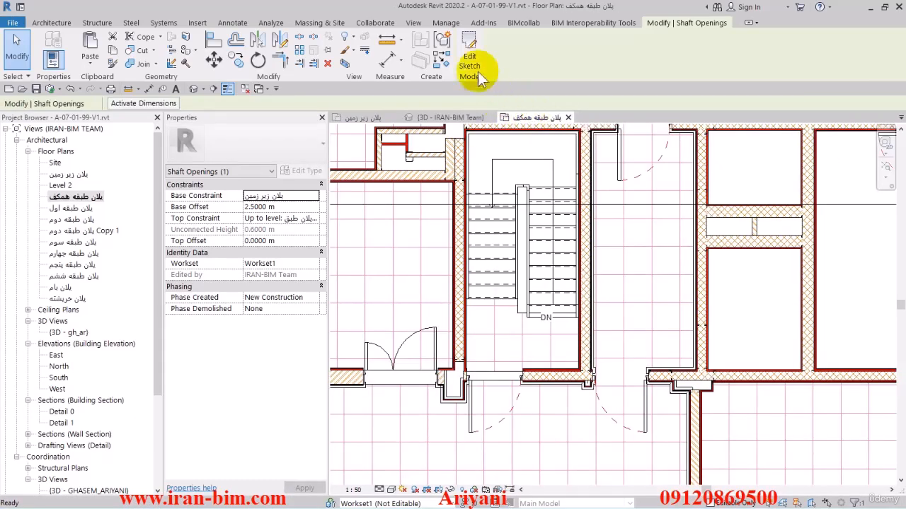
click(478, 69)
click(466, 189)
scroll(470, 188, up, 2)
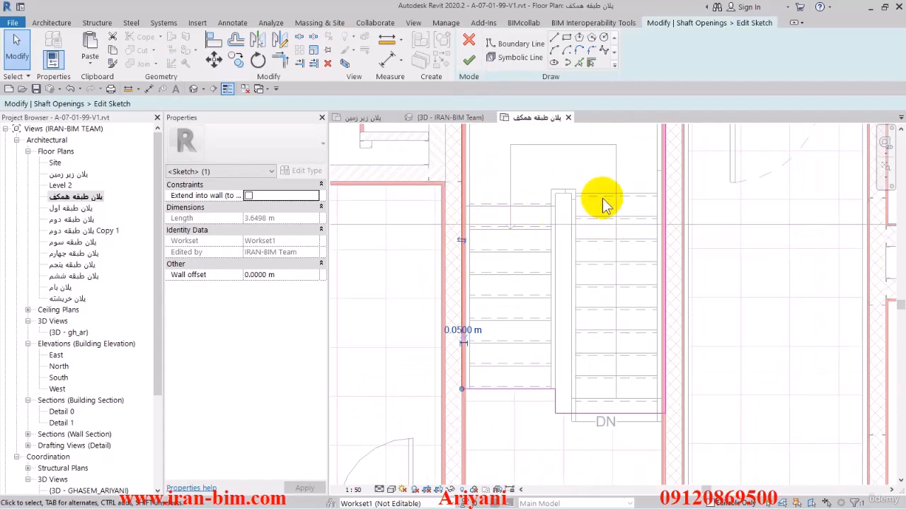
middle_drag(602, 204, 645, 265)
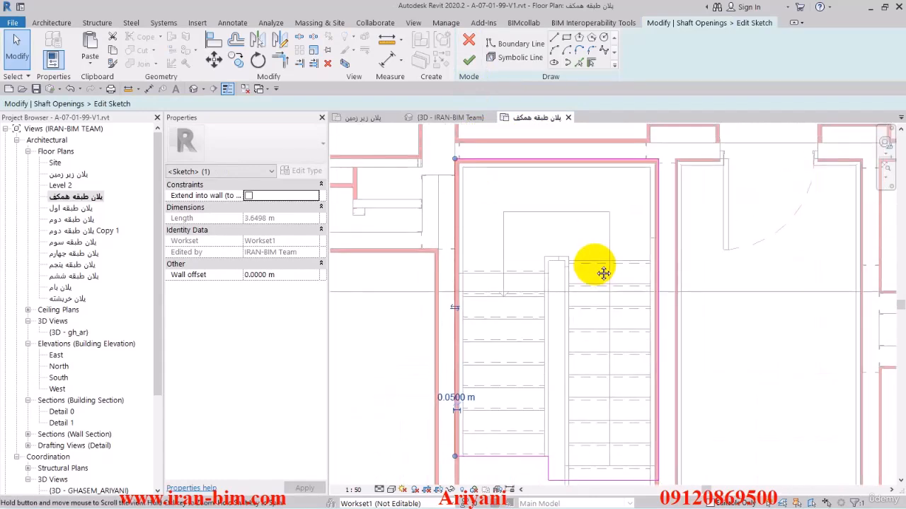
click(471, 62)
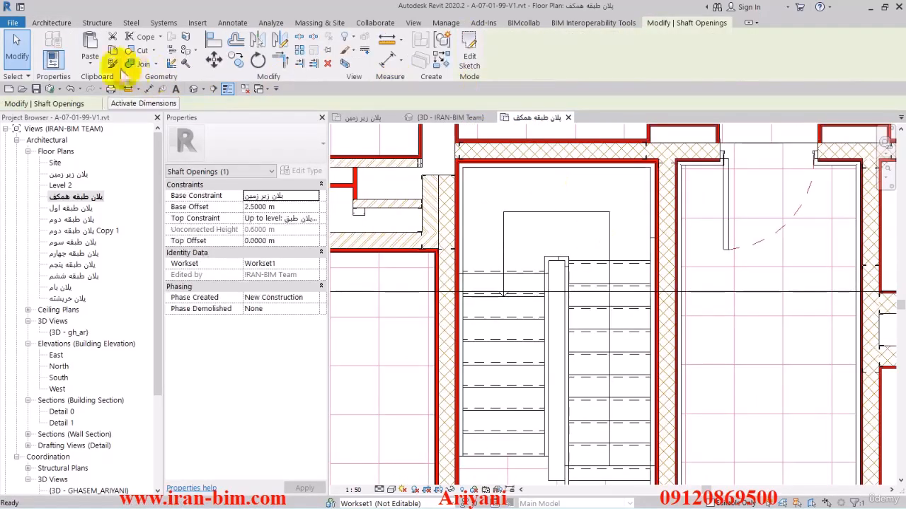
Examine the slab and wall edge beside the landing railing in the 3D view with the shaft opening deselected.
click(460, 116)
click(789, 226)
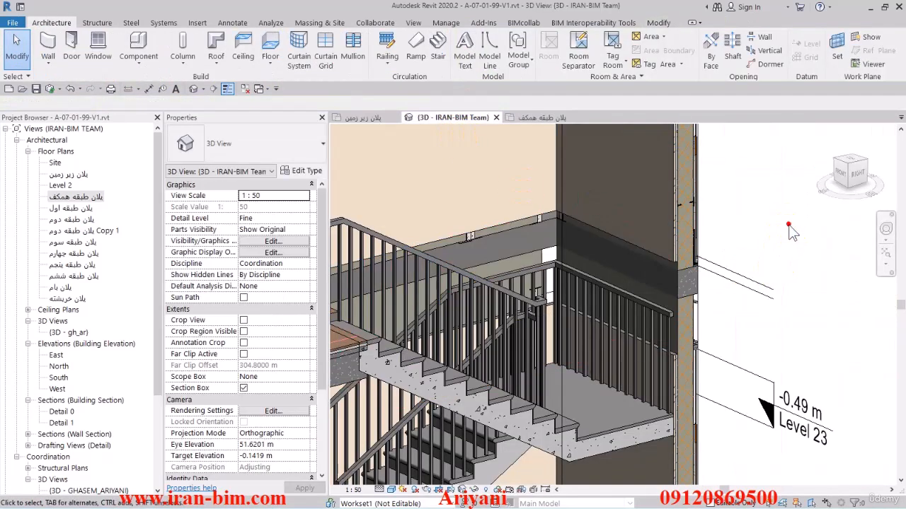
scroll(711, 309, up, 4)
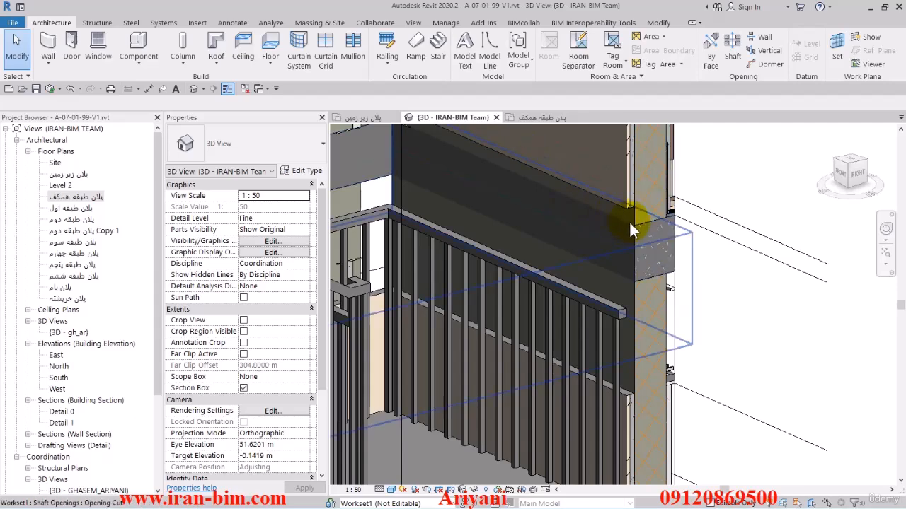
Select the chain of three stairwell finish walls and set their Top Constraint to the ground-floor level پلان طبقه همکف.
scroll(631, 224, down, 3)
shift+middle_drag(695, 252, 701, 327)
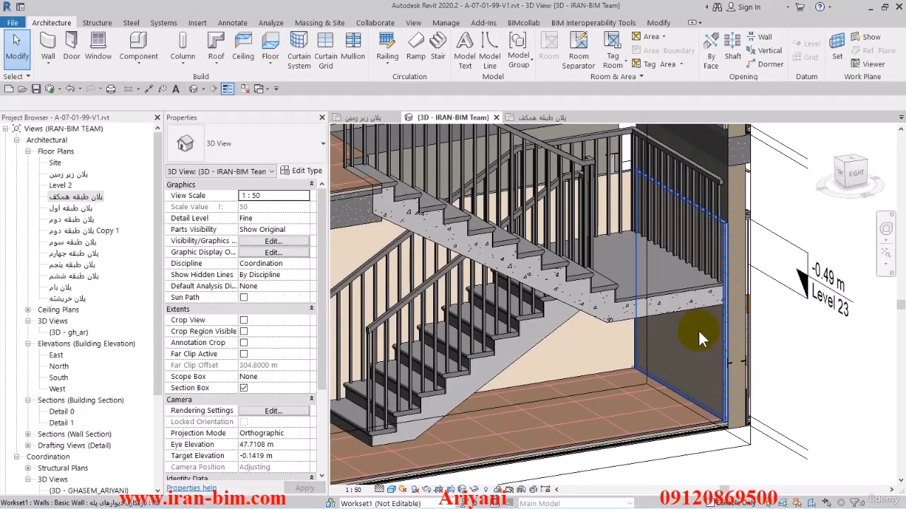
key(Tab)
click(647, 296)
click(361, 118)
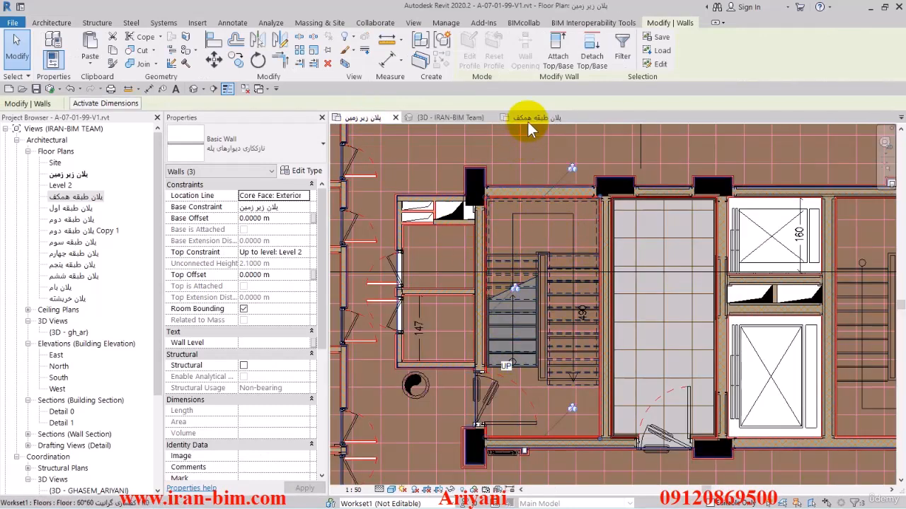
click(463, 118)
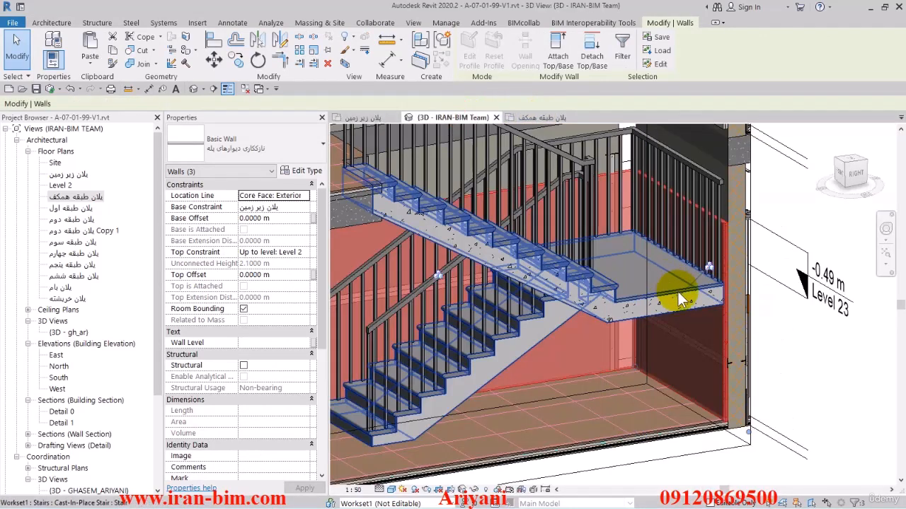
shift+middle_drag(677, 291, 637, 298)
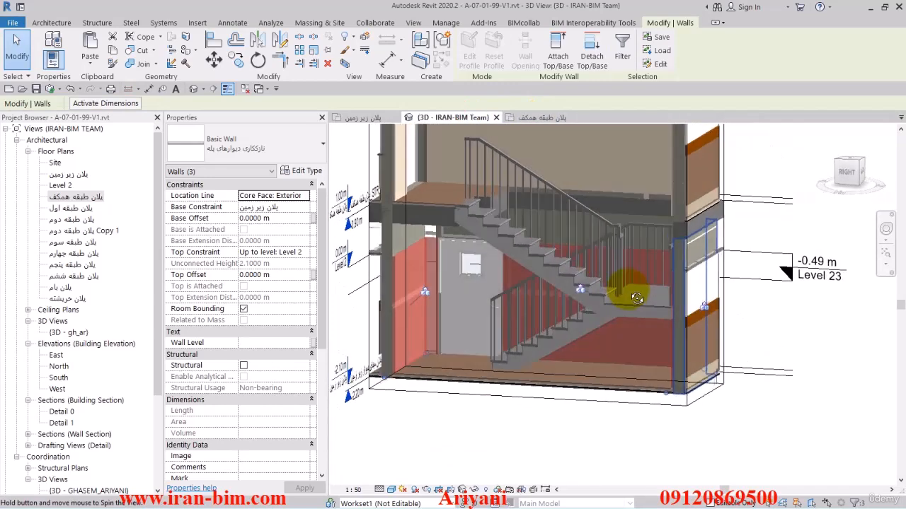
click(286, 252)
scroll(294, 309, down, 1)
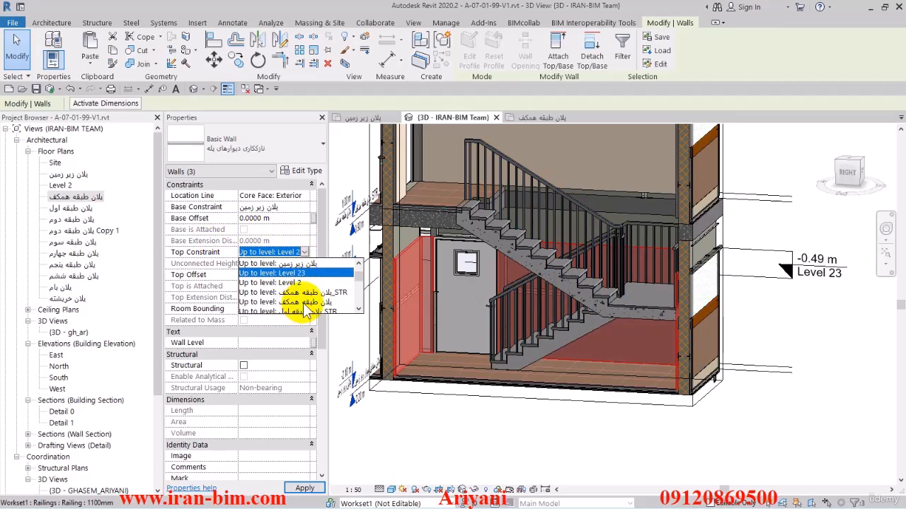
click(303, 303)
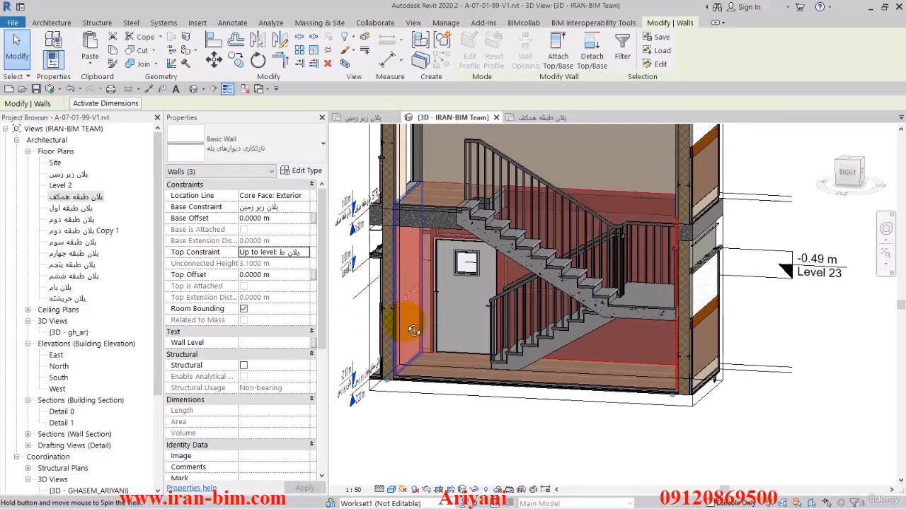
shift+middle_drag(384, 324, 747, 313)
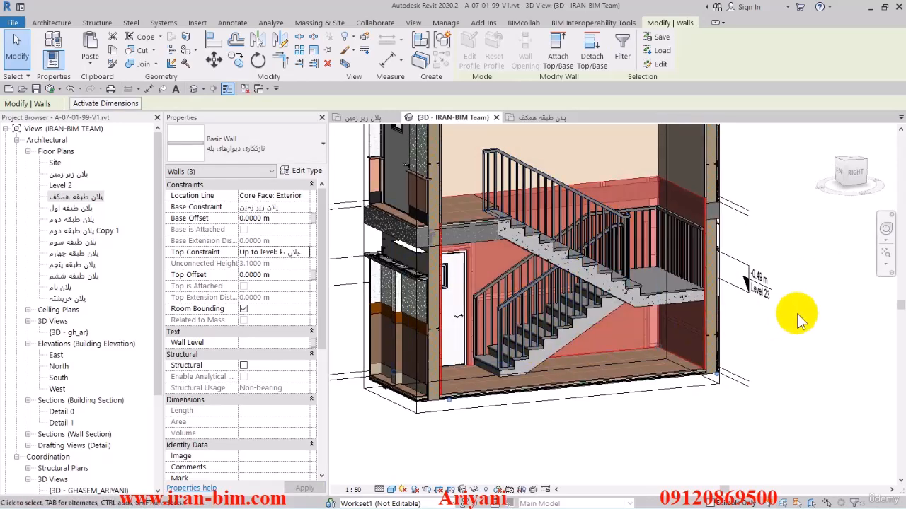
Join the ground-floor structural slab with the block wall beside the basement door and with the granite floor on top of it.
click(139, 63)
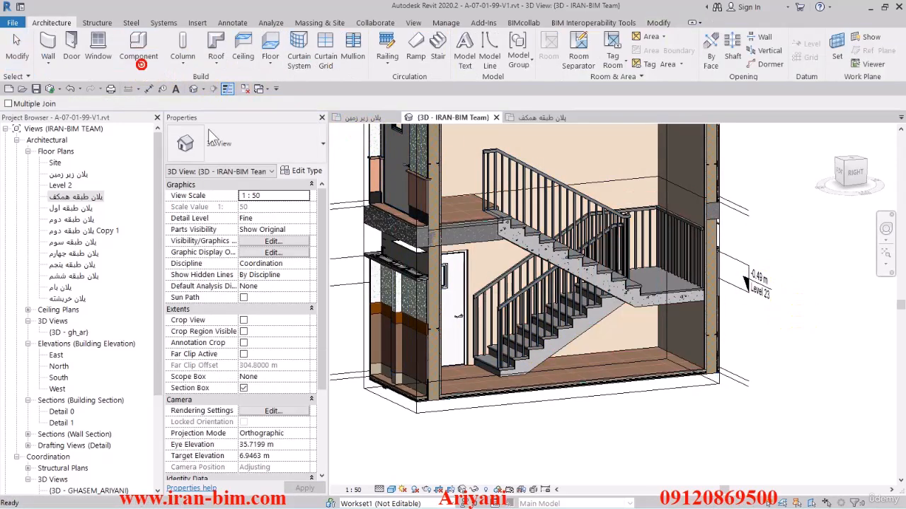
click(465, 239)
scroll(457, 238, up, 2)
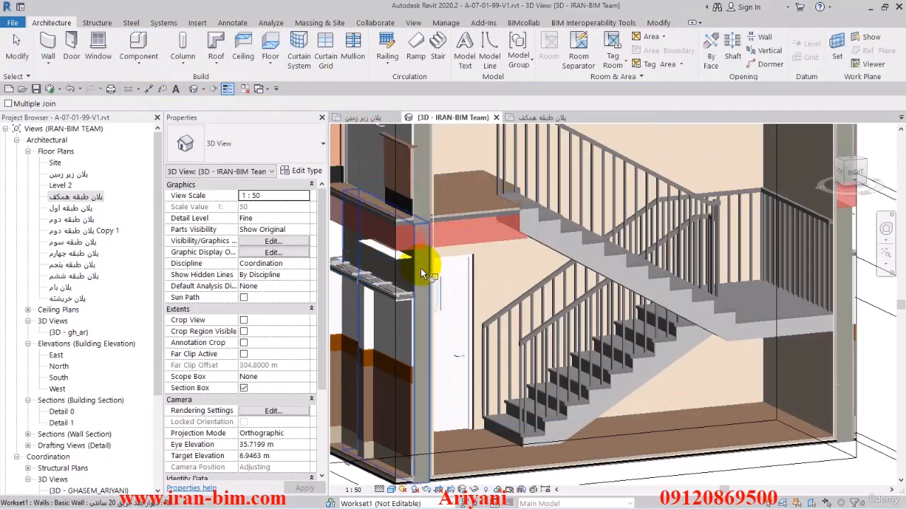
click(420, 273)
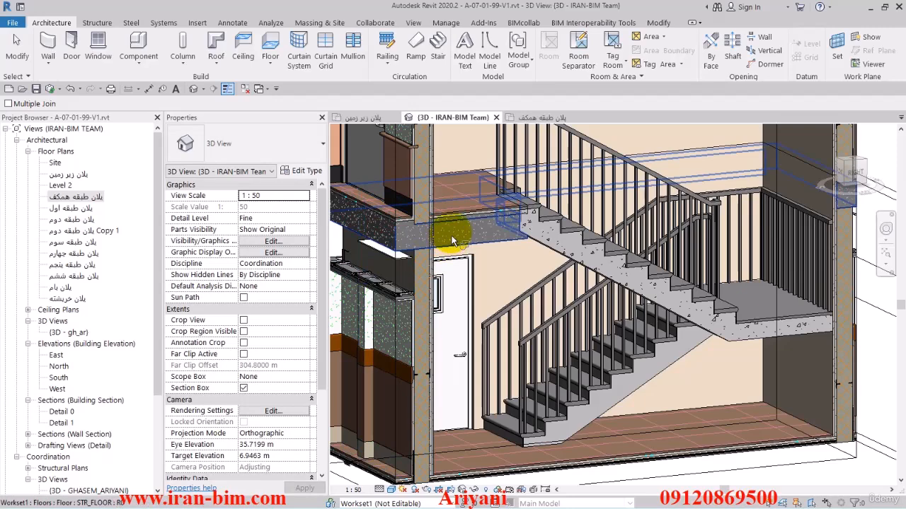
click(453, 241)
scroll(439, 261, up, 3)
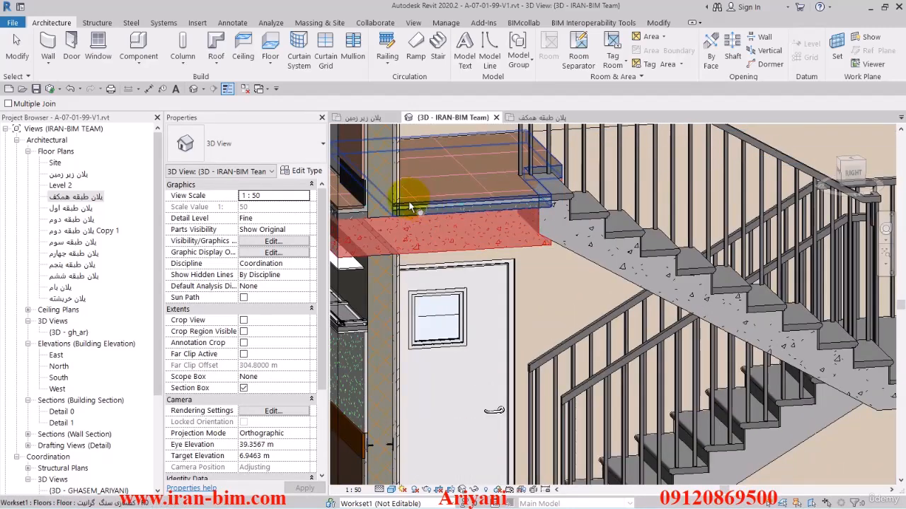
click(418, 213)
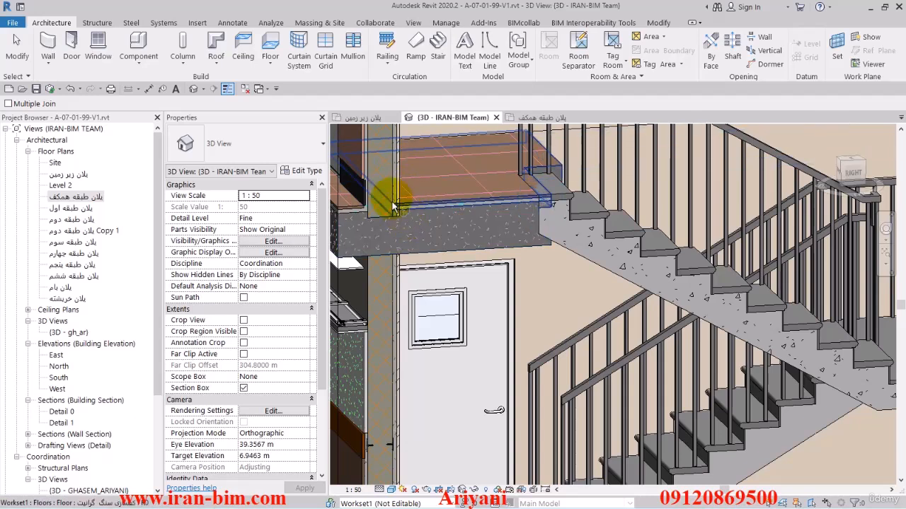
Join the upper block wall with the landing's granite floor, and the upper stacked finish wall with the structural slab.
click(385, 188)
click(418, 200)
click(427, 233)
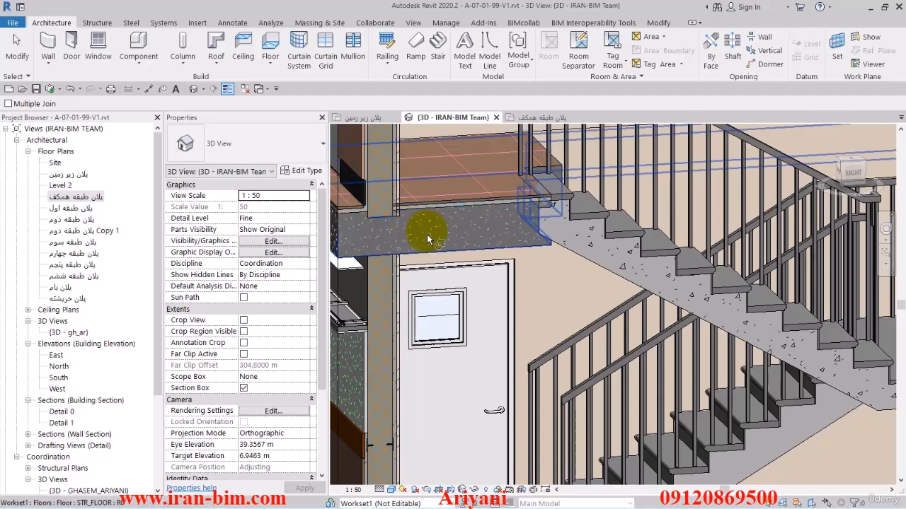
click(397, 183)
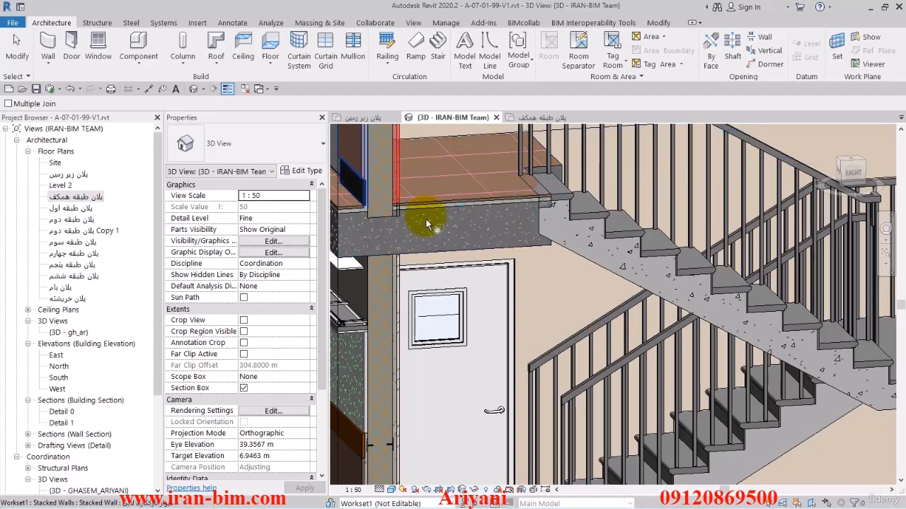
click(427, 225)
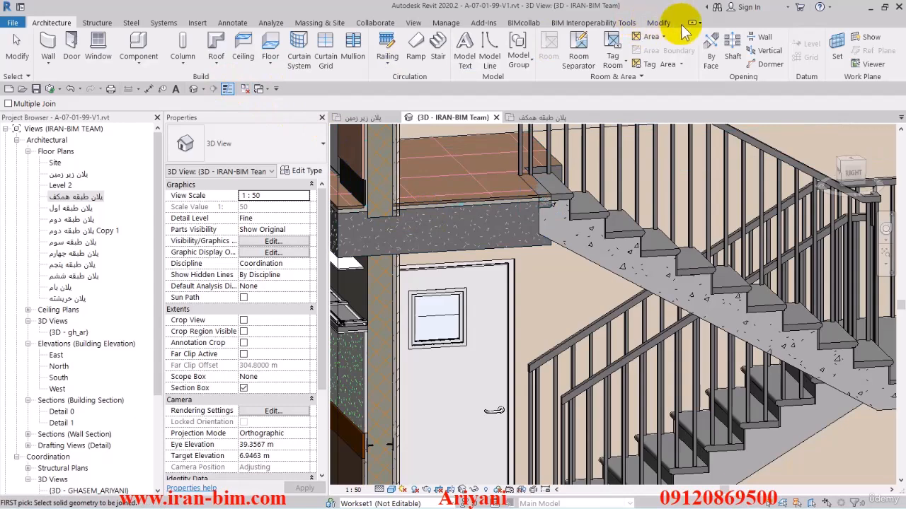
Unjoin the landing's granite floor from the adjoining block wall.
click(657, 23)
click(163, 64)
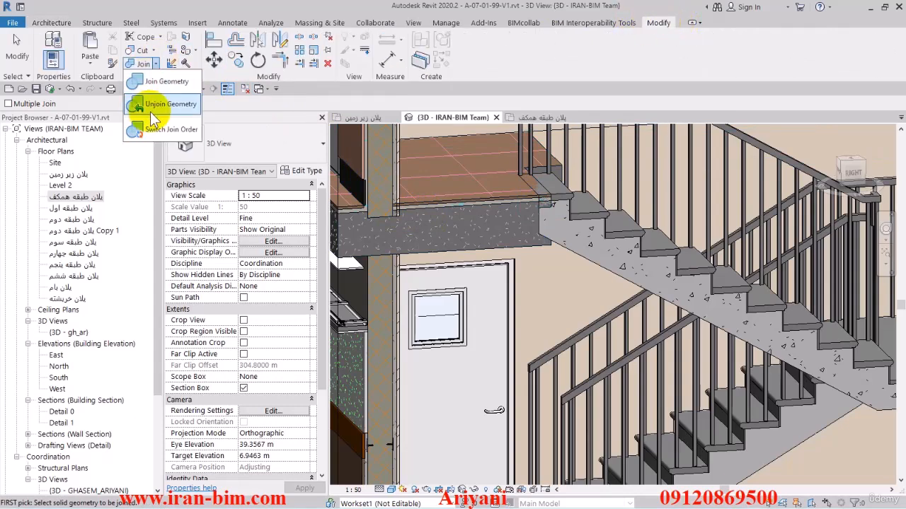
click(150, 103)
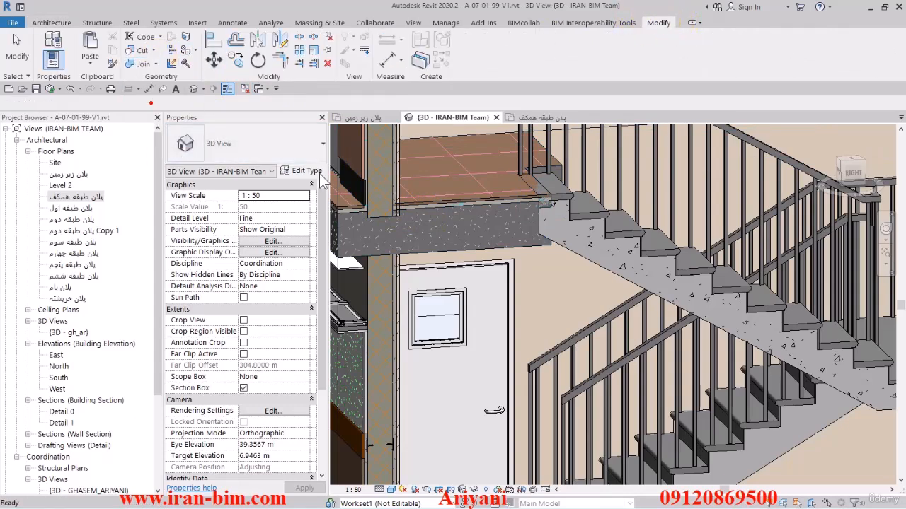
click(416, 201)
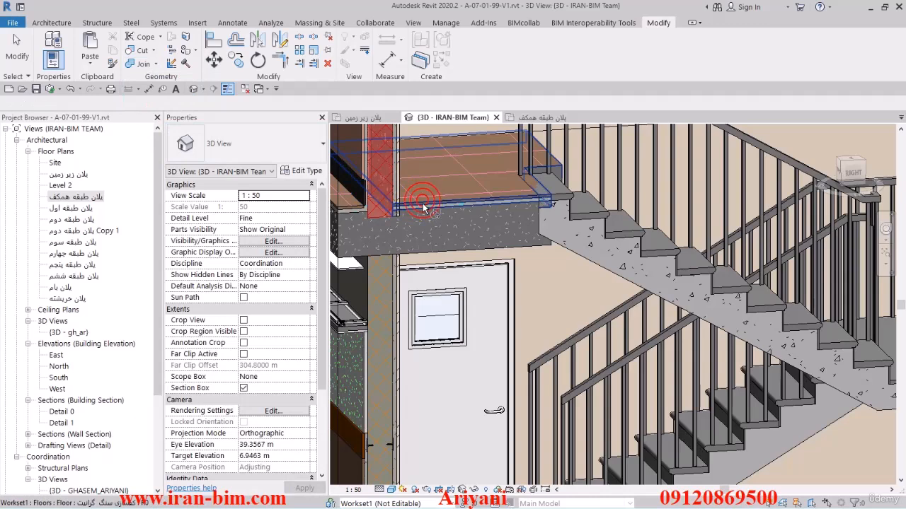
click(425, 208)
middle_drag(430, 208, 431, 225)
Join the upper finish wall with the landing's granite floor and end the join command.
click(131, 66)
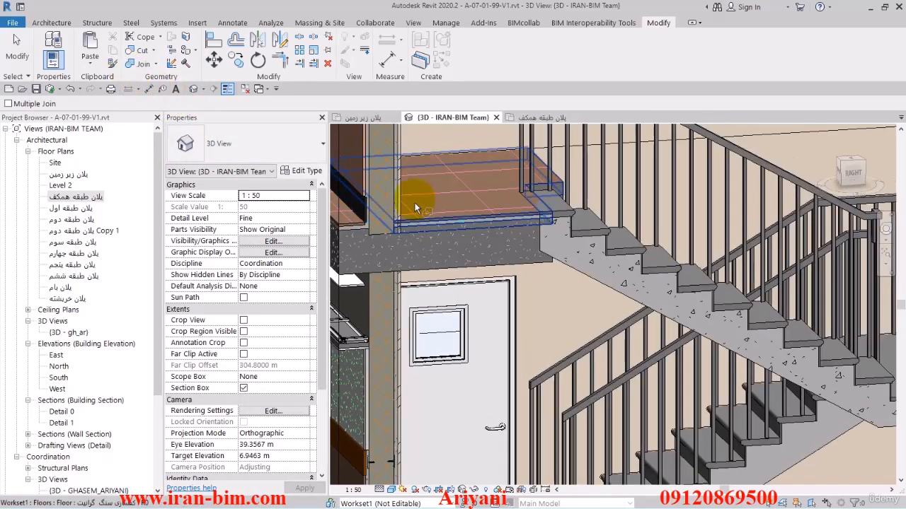
click(403, 201)
scroll(420, 220, up, 2)
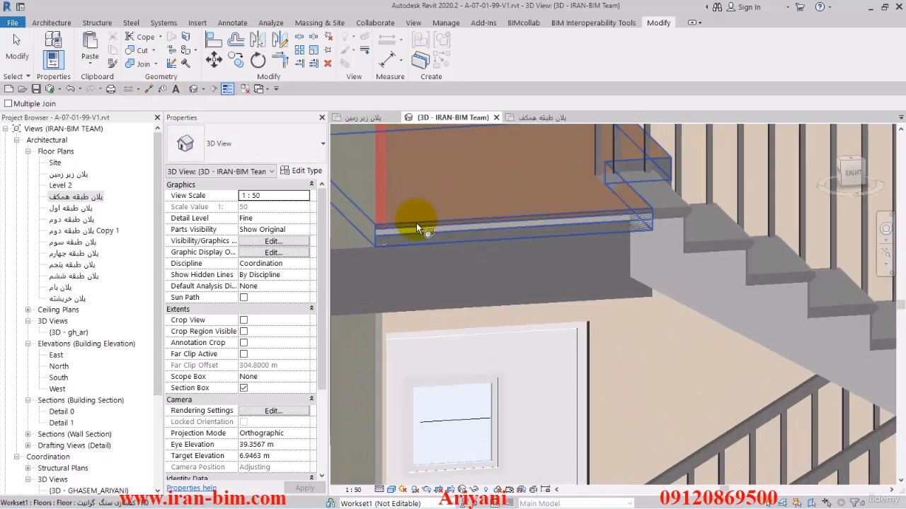
click(416, 223)
key(Escape)
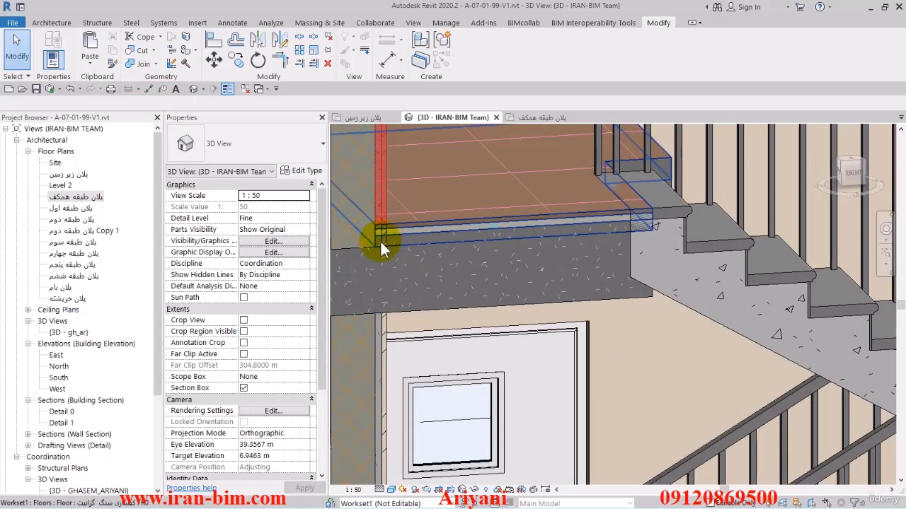
Set the Top Constraint of the single finish wall beside the basement door to the structural ground-floor level پلان طبقه همکف_STR.
click(380, 240)
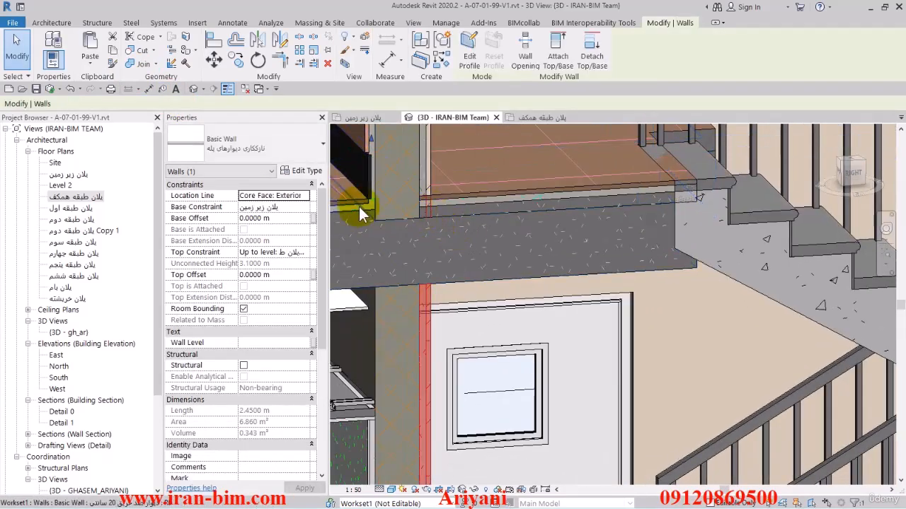
click(304, 196)
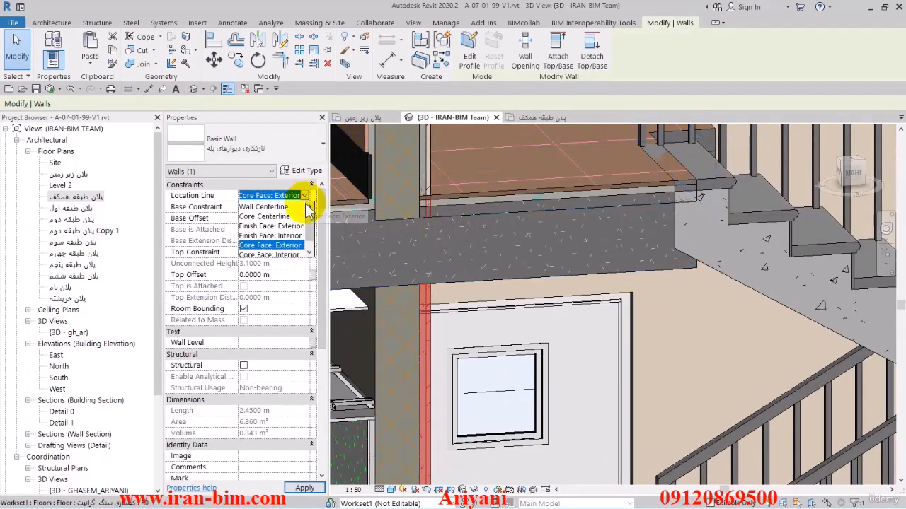
click(305, 196)
click(304, 253)
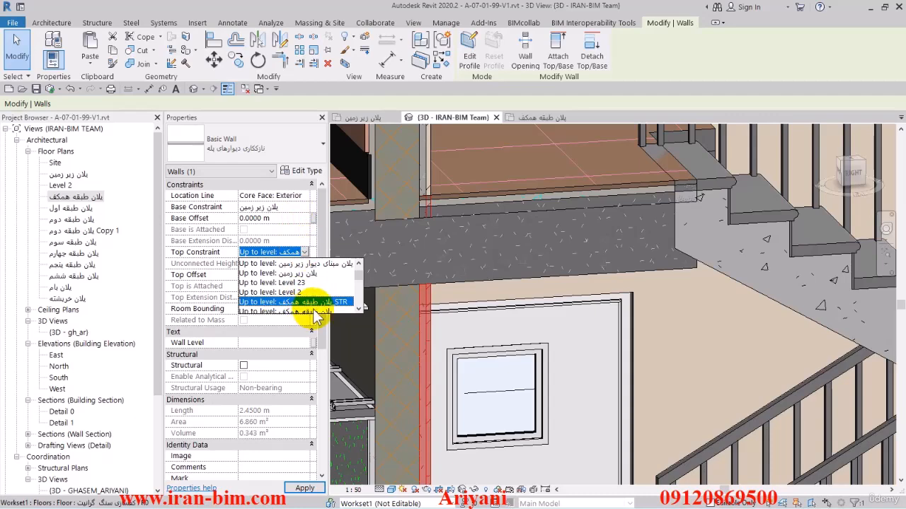
click(330, 302)
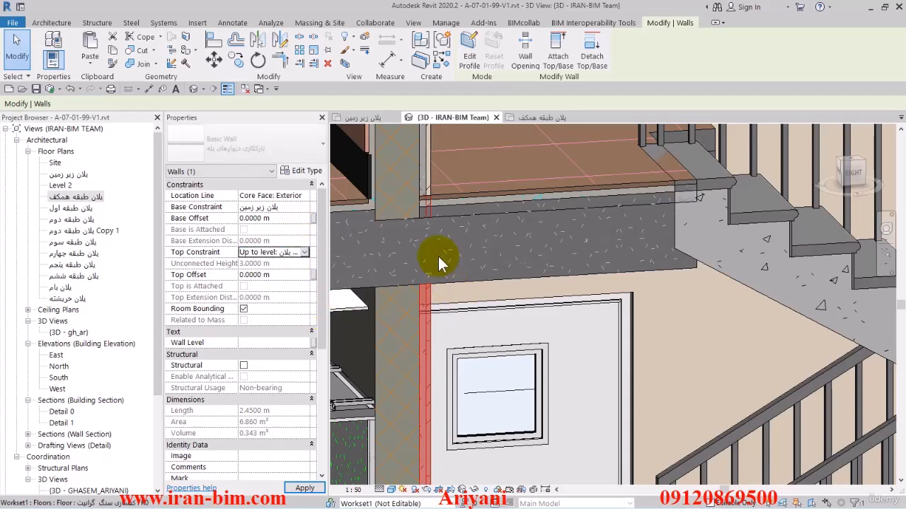
Join the ground-floor finish walls around the stairwell with the matching basement finish walls below them.
shift+middle_drag(473, 222, 427, 354)
scroll(538, 259, down, 3)
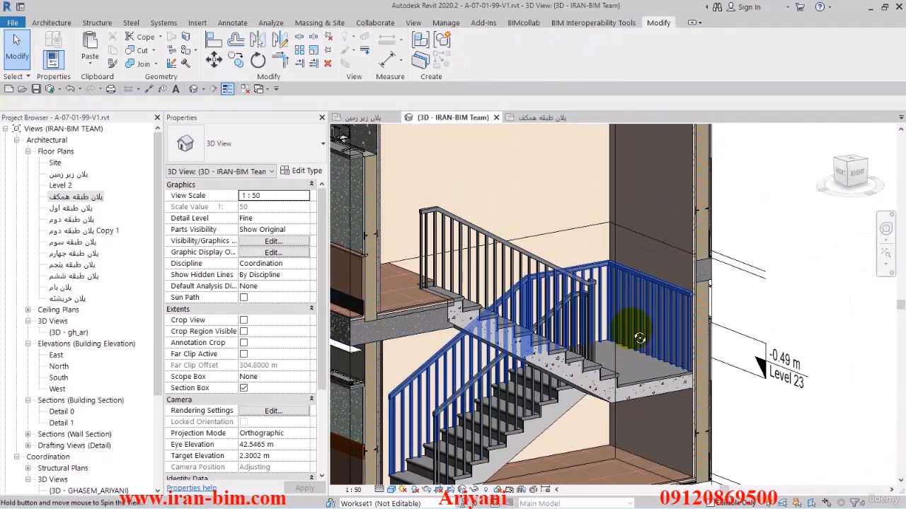
shift+middle_drag(639, 335, 632, 357)
click(142, 64)
click(408, 199)
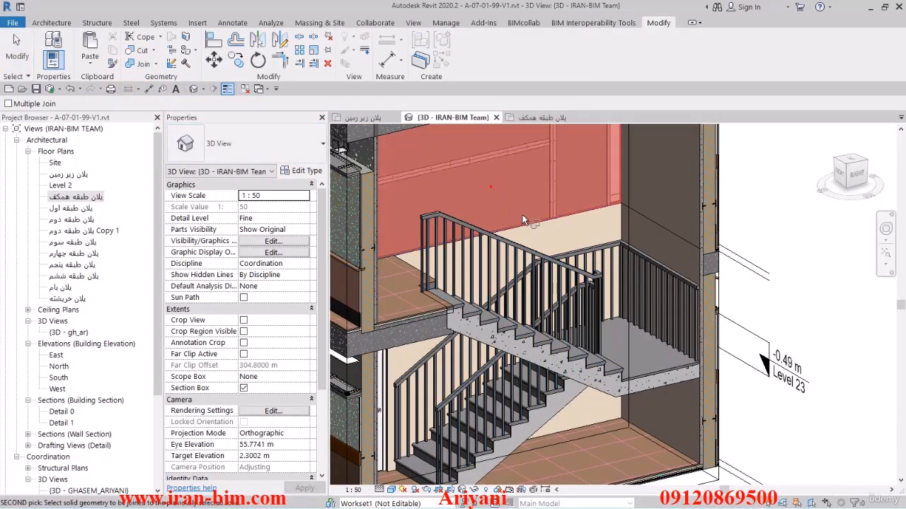
click(540, 227)
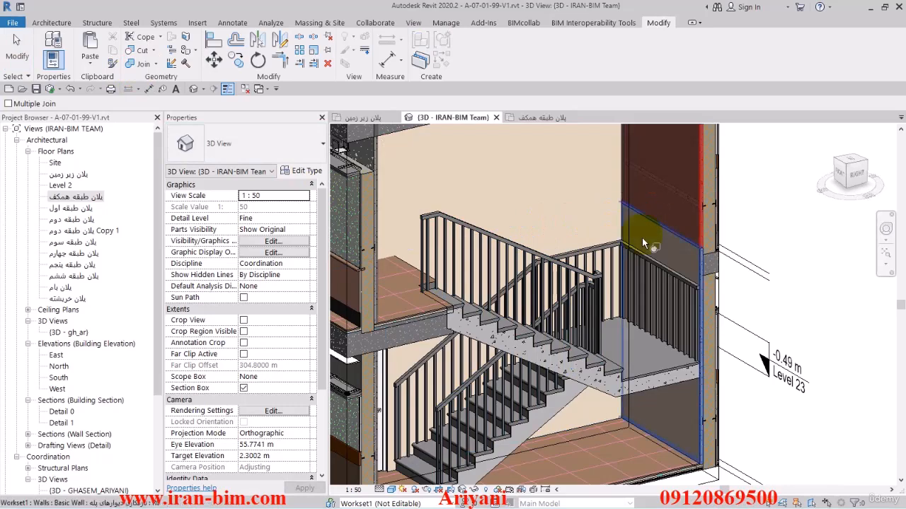
shift+middle_drag(764, 253, 625, 272)
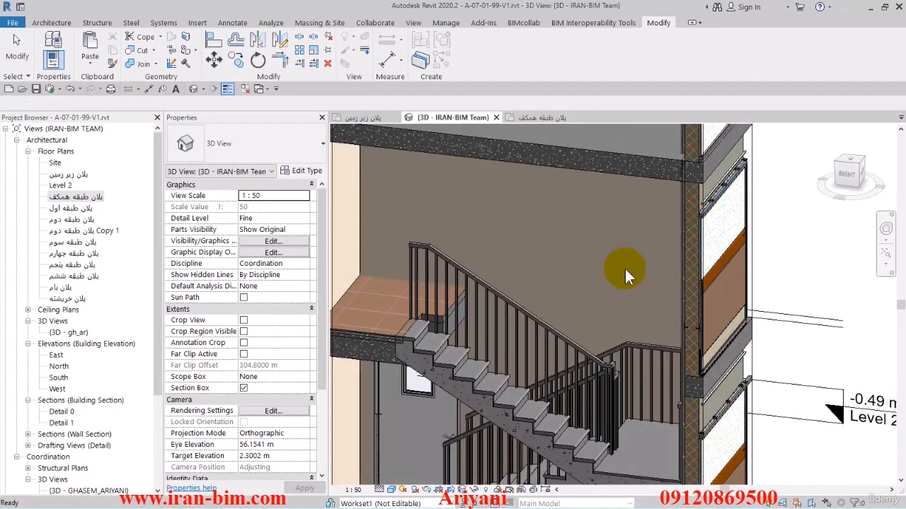
Join the top of the cast-in-place stair with the ground-floor structural slab and end the join command.
shift+middle_drag(723, 204, 682, 277)
scroll(511, 333, up, 5)
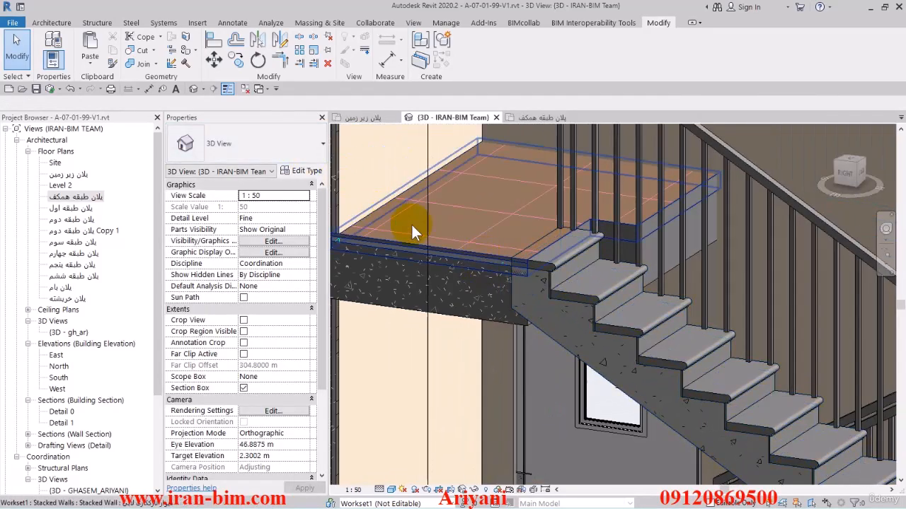
key(j)
key(g)
click(532, 299)
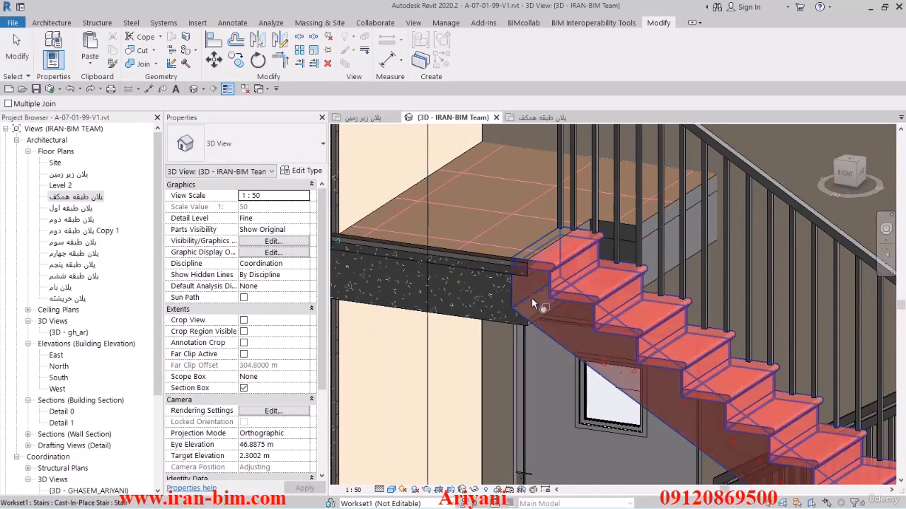
click(495, 283)
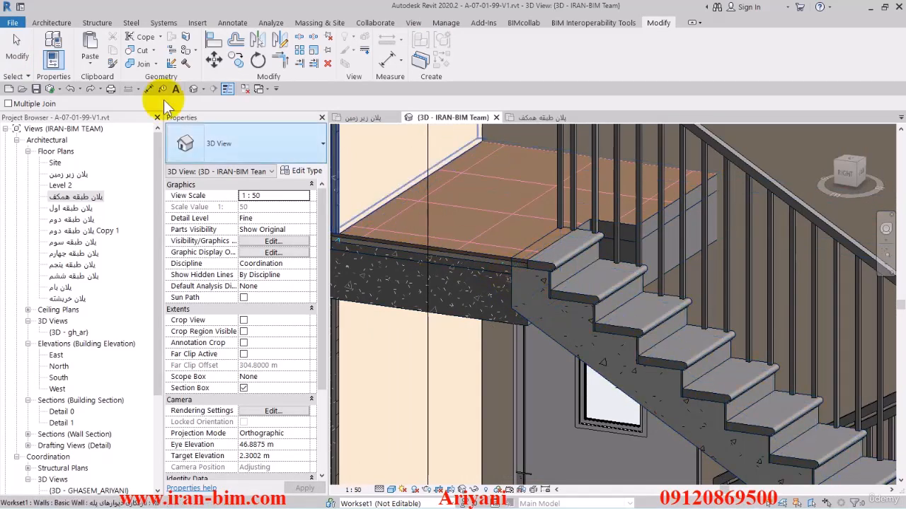
click(19, 43)
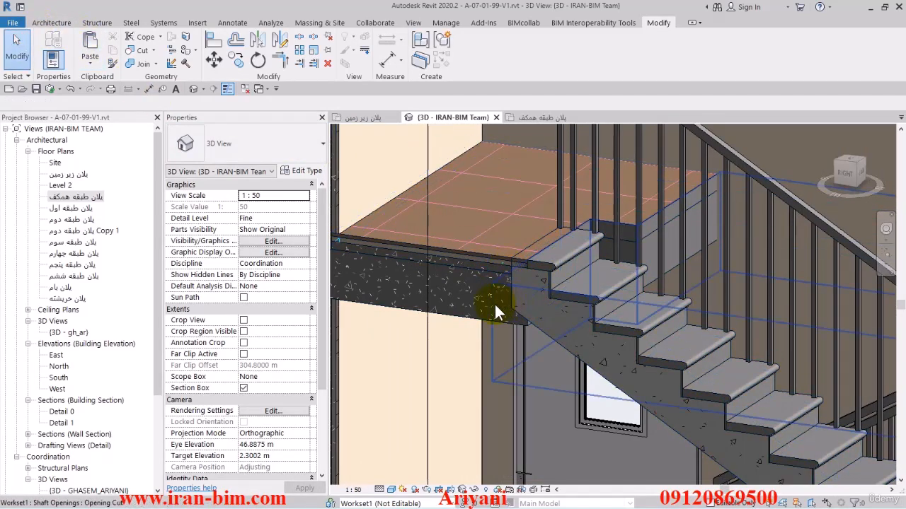
Edit the shaft opening's sketch, align its boundary line with the top end of the stair at the landing slab, and finish the sketch.
click(494, 306)
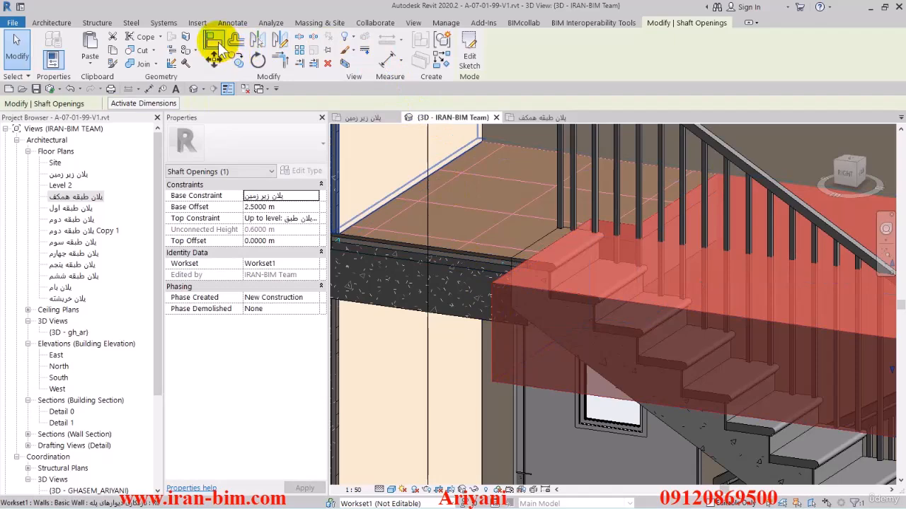
click(469, 48)
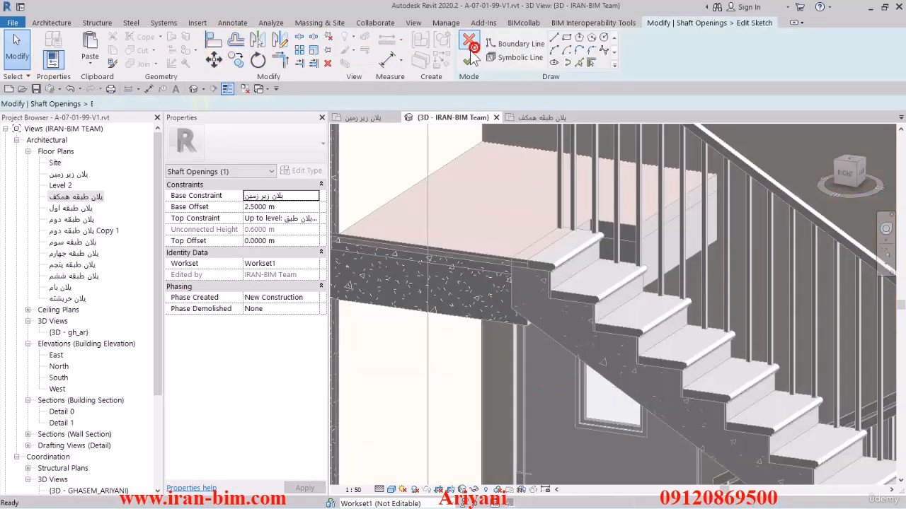
click(211, 47)
click(521, 252)
scroll(527, 252, down, 2)
mouse_move(542, 268)
middle_down()
mouse_move(549, 277)
mouse_move(539, 161)
middle_up()
click(535, 390)
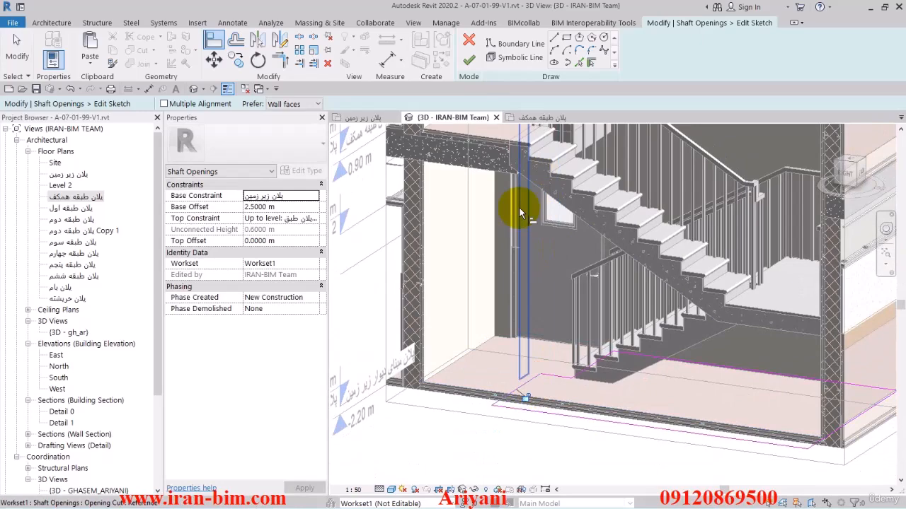
click(471, 60)
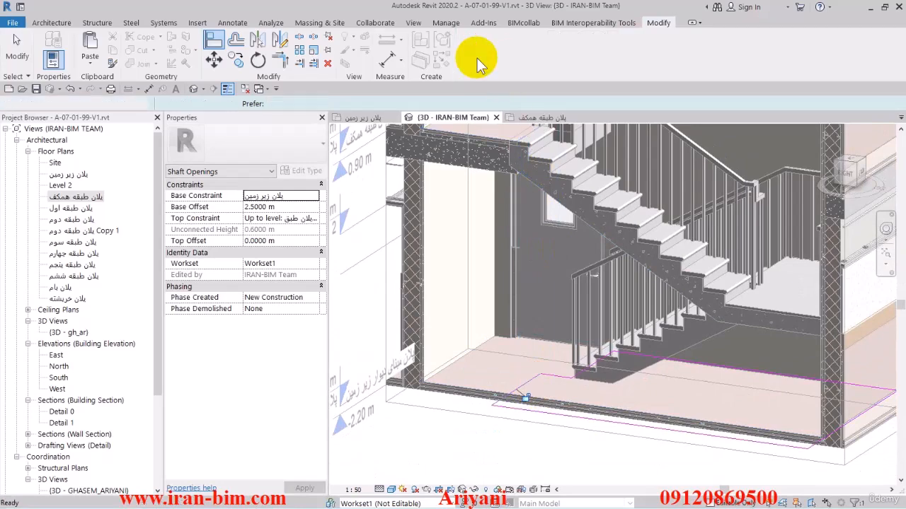
key(Escape)
middle_drag(513, 201, 542, 289)
scroll(527, 237, up, 5)
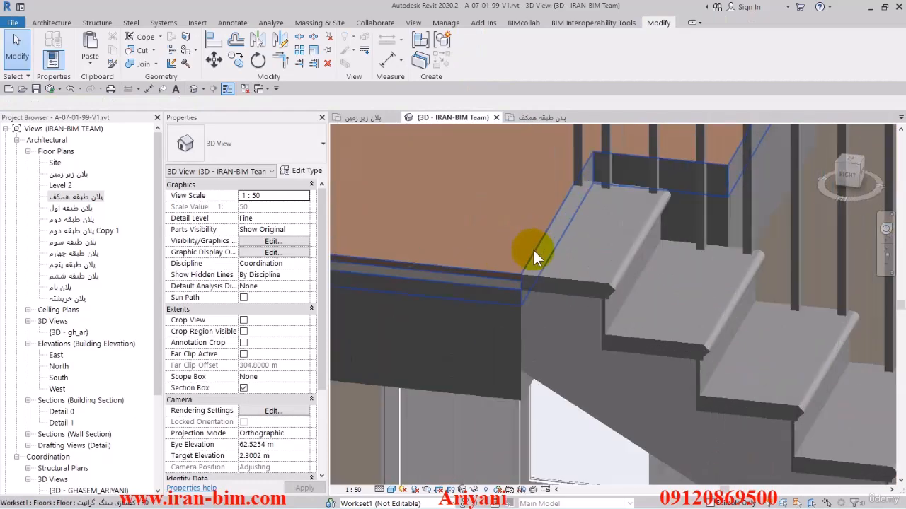
scroll(588, 255, down, 5)
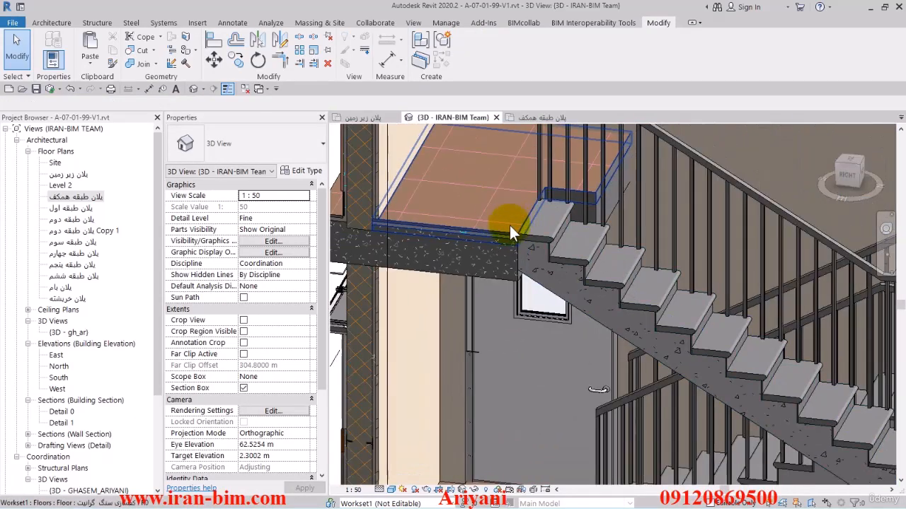
Open the type properties of the cast-in-place stair and look over its stair calculation rules.
shift+middle_drag(587, 226, 623, 253)
scroll(626, 244, up, 3)
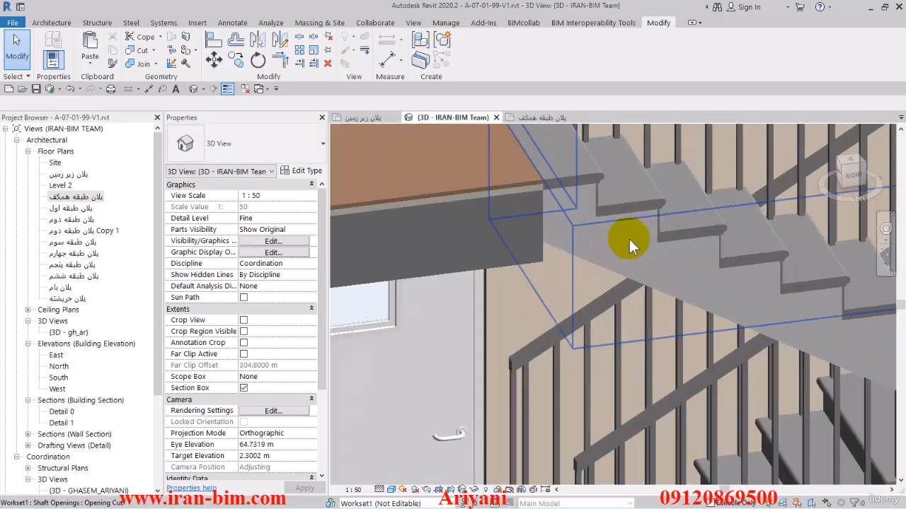
click(634, 226)
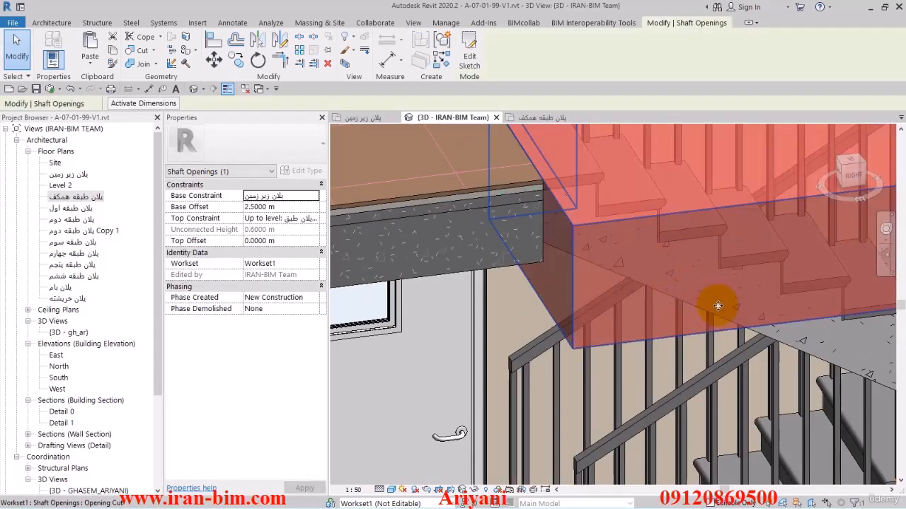
click(804, 348)
scroll(688, 309, up, 3)
shift+middle_drag(689, 308, 687, 279)
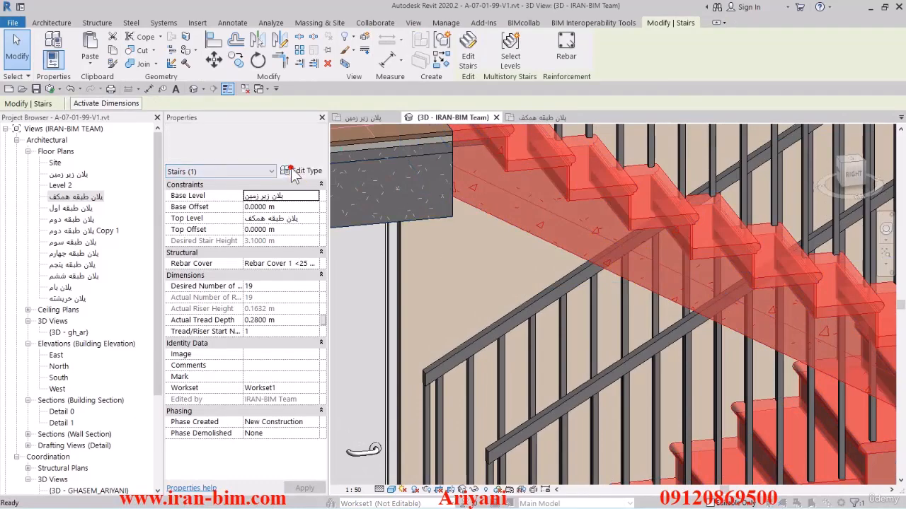
click(301, 171)
click(478, 208)
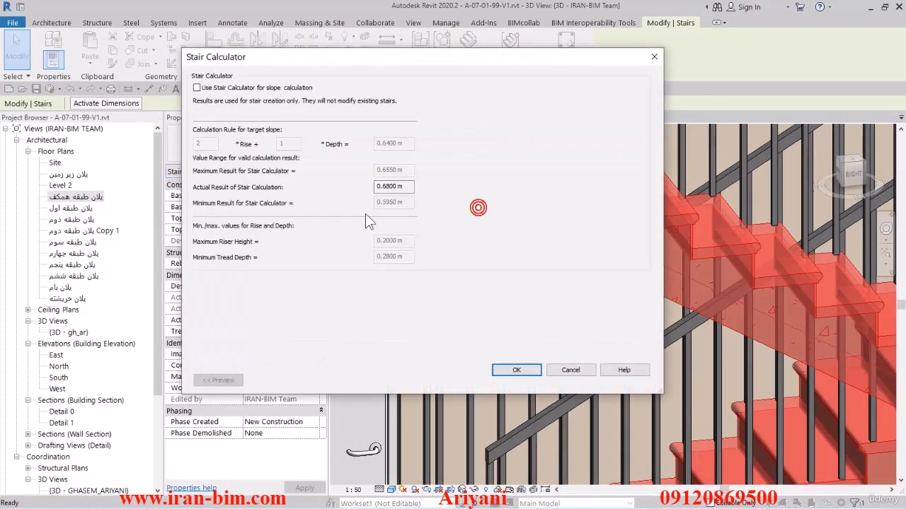
click(506, 372)
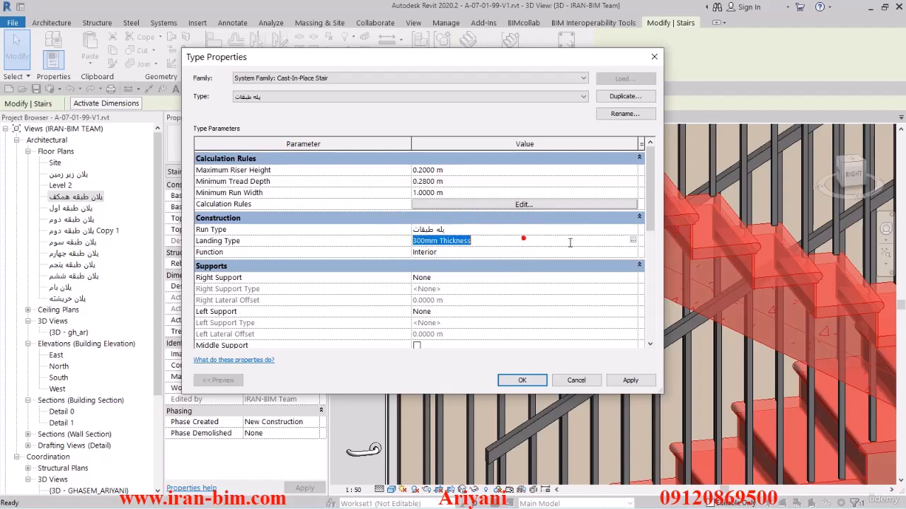
Duplicate the stair's 300mm Thickness landing type as پله طبقات, apply it to the cast-in-place stair and deselect the stair.
click(633, 240)
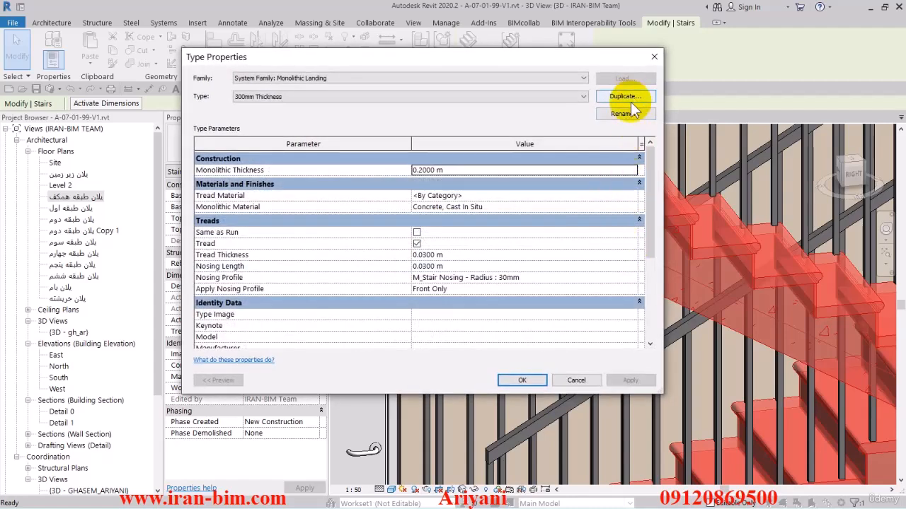
click(620, 97)
click(421, 249)
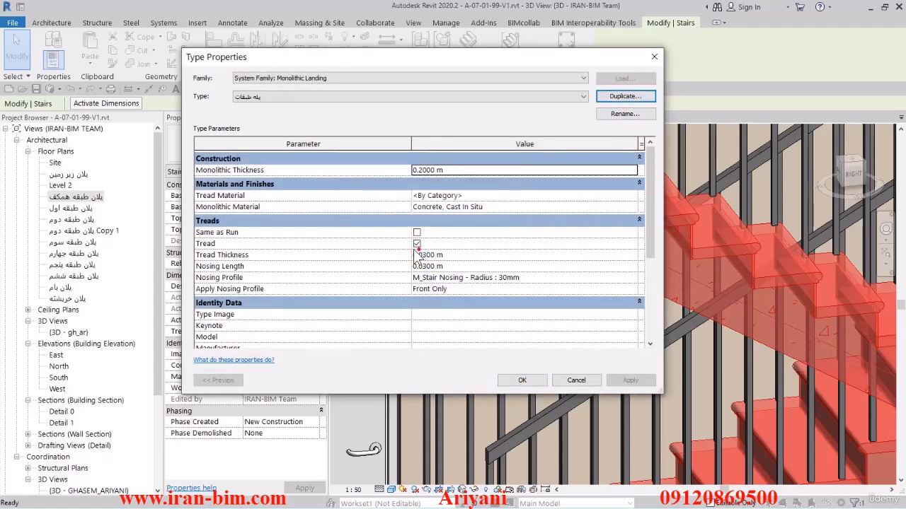
click(458, 172)
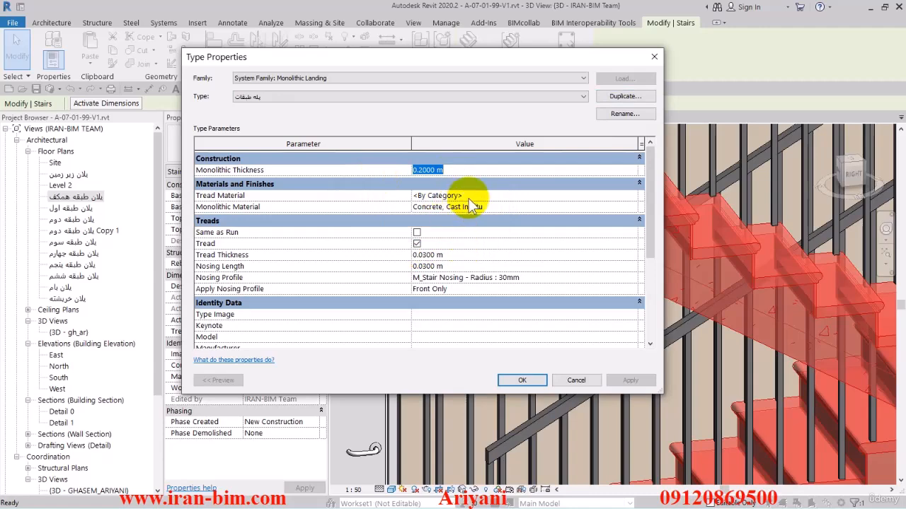
click(497, 196)
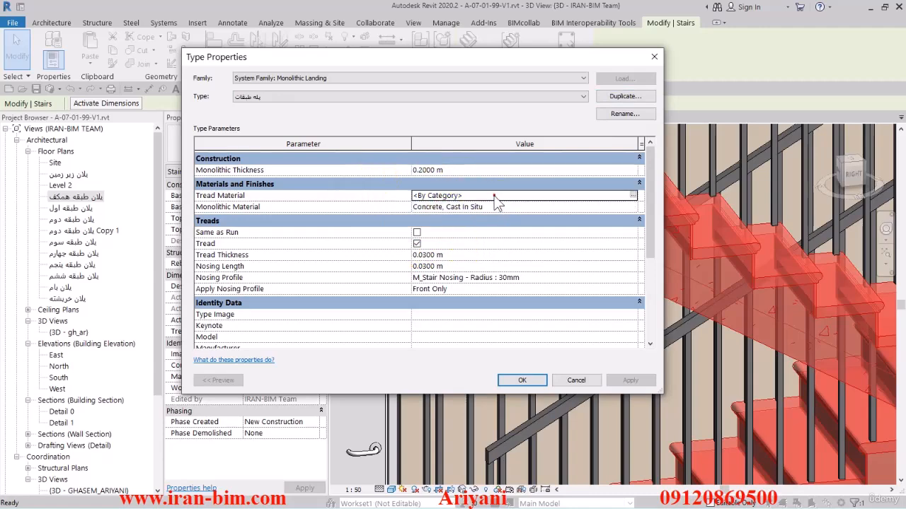
click(521, 381)
click(521, 381)
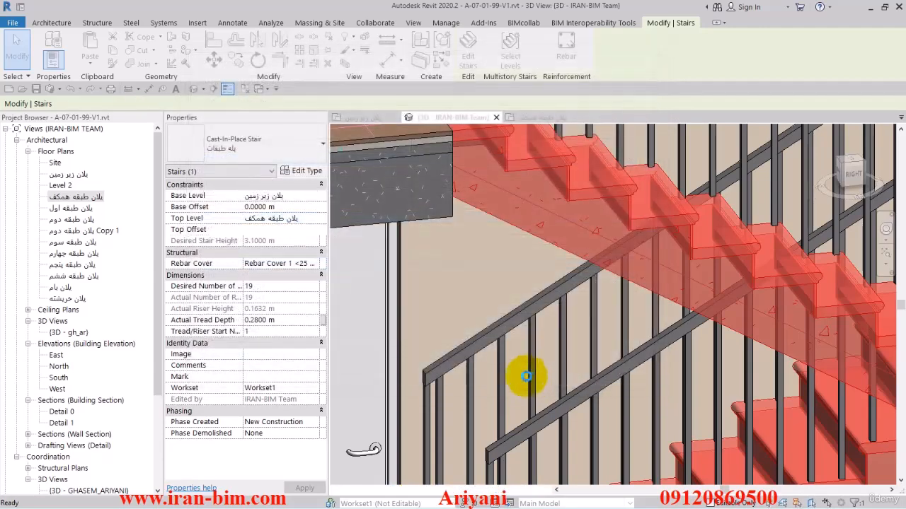
click(16, 47)
Examine the stair and railings in 3D, and inspect the stairwell area in the ground-floor plan پلان طبقه همکف.
scroll(500, 279, down, 3)
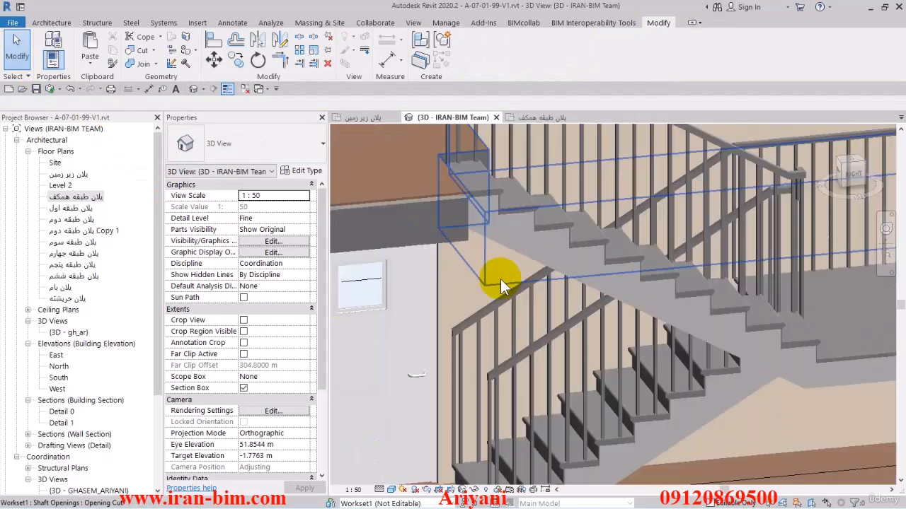
shift+middle_drag(375, 253, 606, 366)
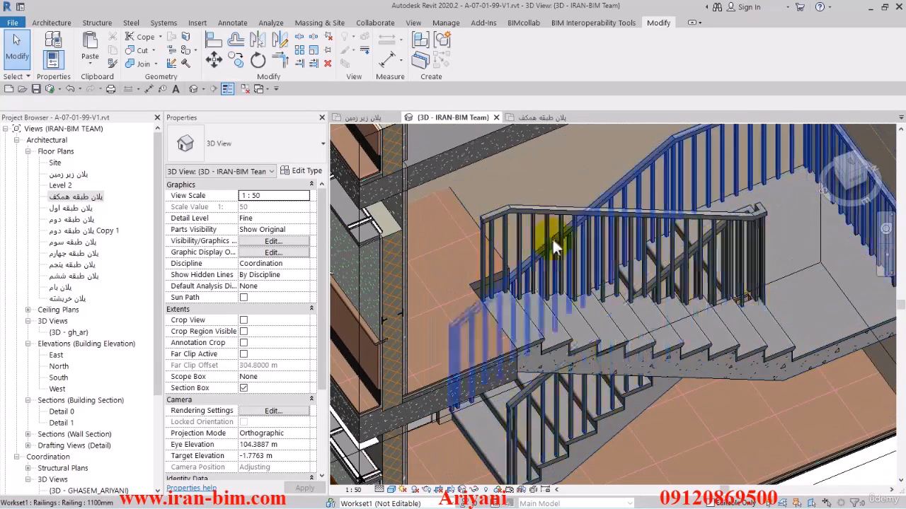
click(522, 117)
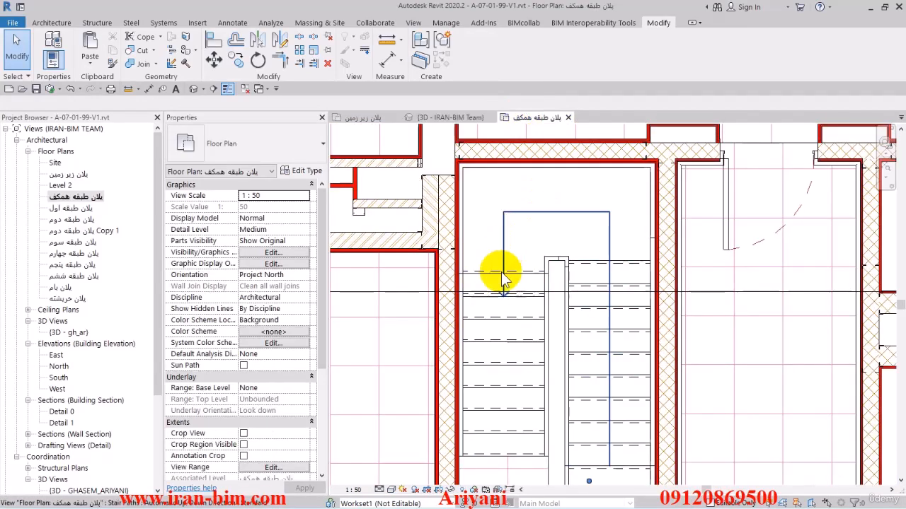
scroll(505, 273, down, 2)
scroll(544, 407, up, 2)
scroll(535, 324, down, 5)
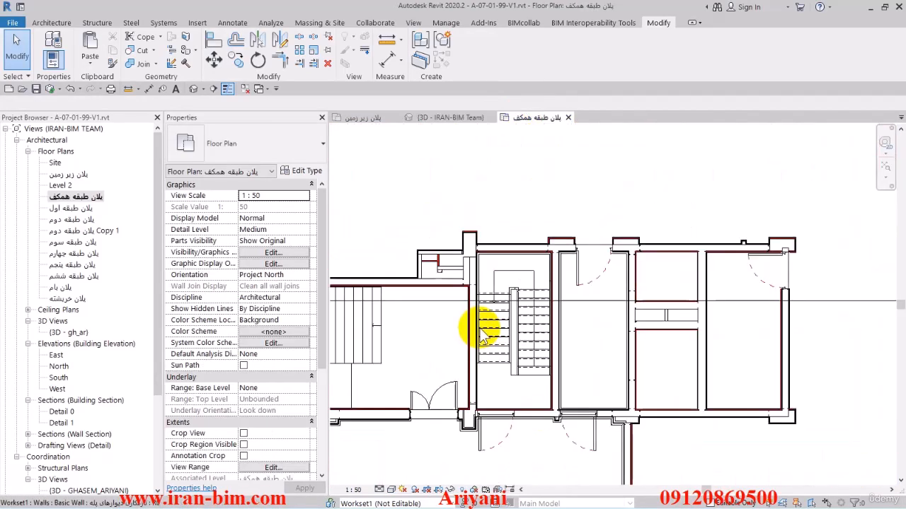
middle_drag(542, 359, 559, 241)
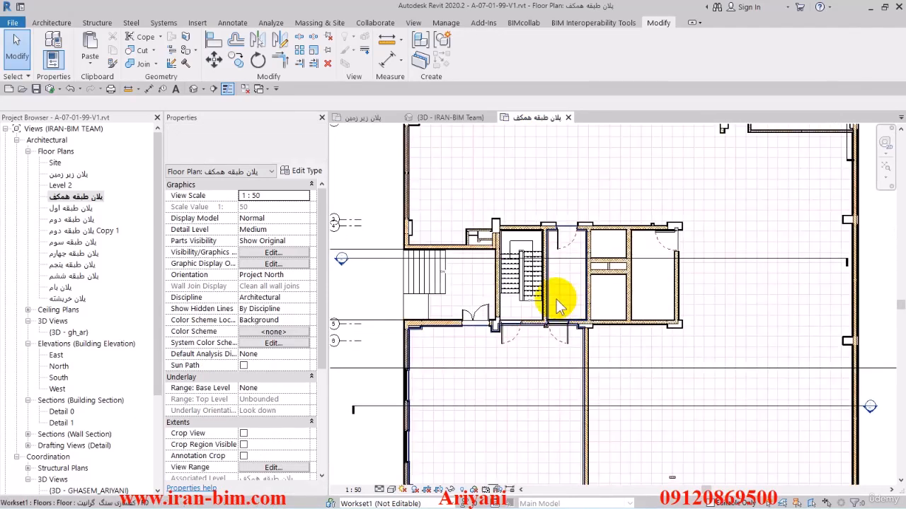
Show imported categories in the ground-floor plan, keeping 0.dwg visible and hiding -1.dwg, 1.dwg, 2.dwg, bam.dwg, ceiling.dwg and Imports in Families.
key(v)
key(g)
click(486, 110)
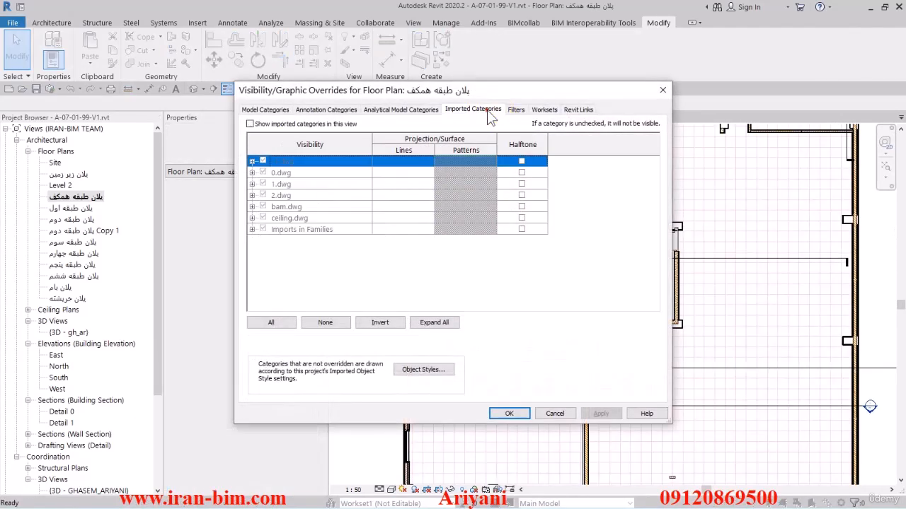
click(259, 125)
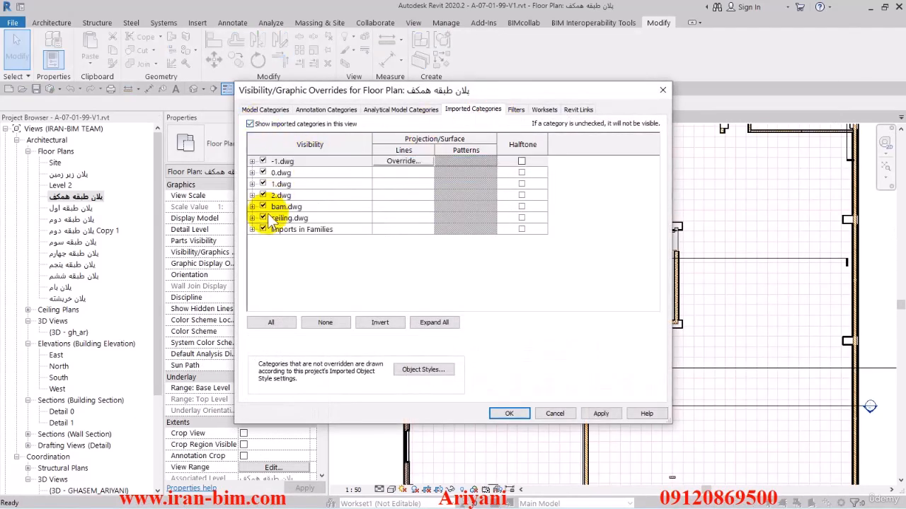
click(263, 161)
click(263, 230)
click(262, 218)
click(262, 207)
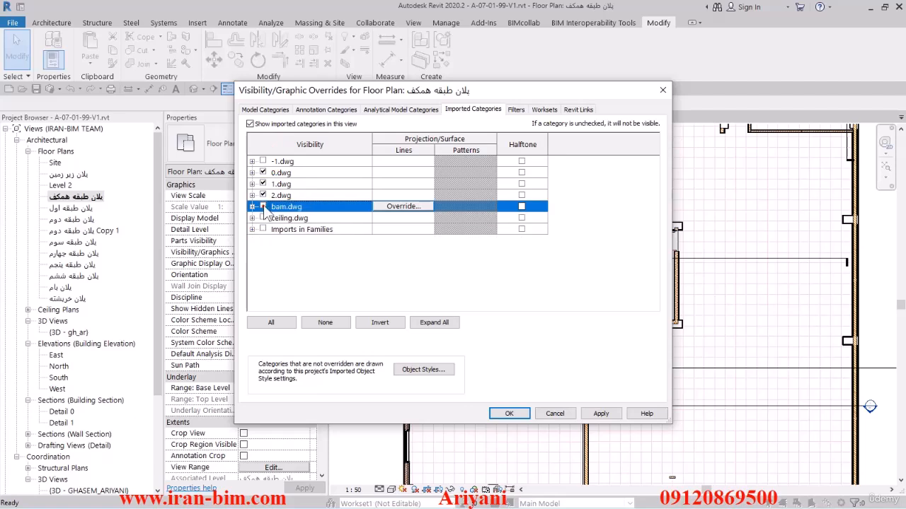
click(263, 195)
click(263, 184)
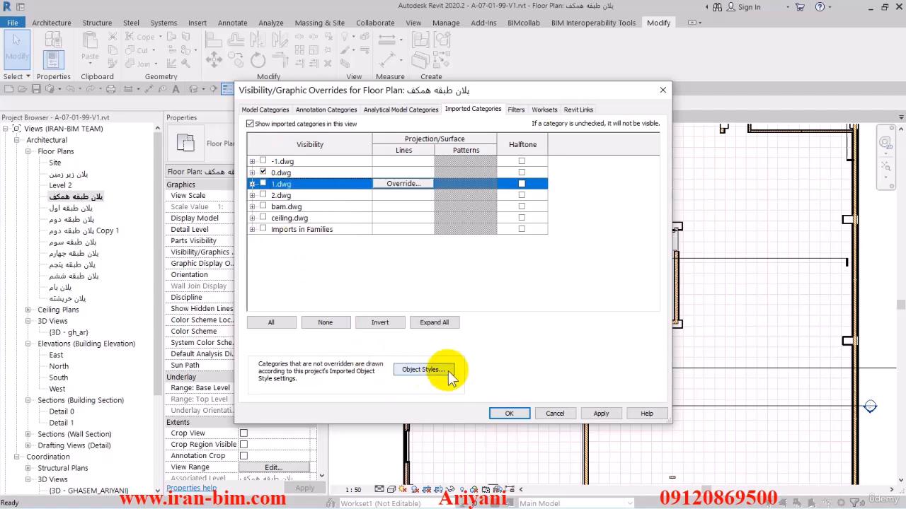
click(521, 416)
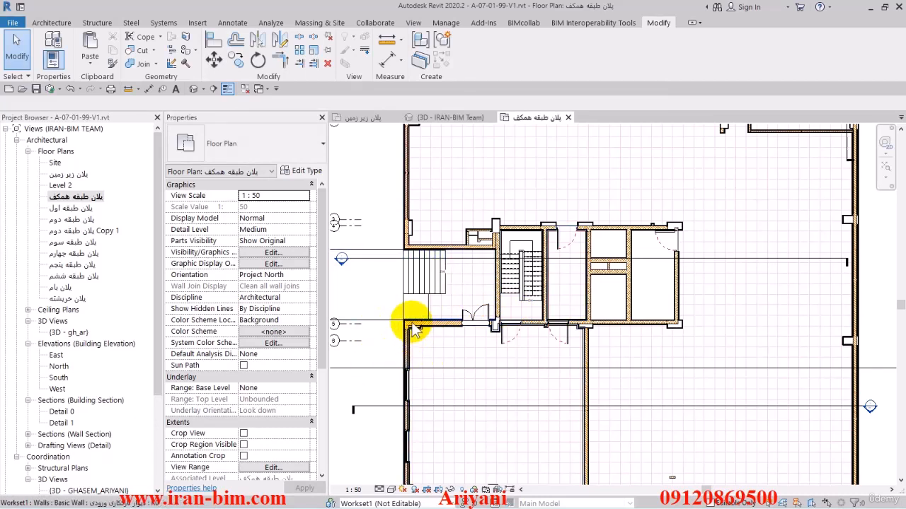
In section Detail 0, filter the selection to 0.dwg, set its Base Offset to 0.5 m, and return to the ground-floor plan with nothing selected.
click(343, 267)
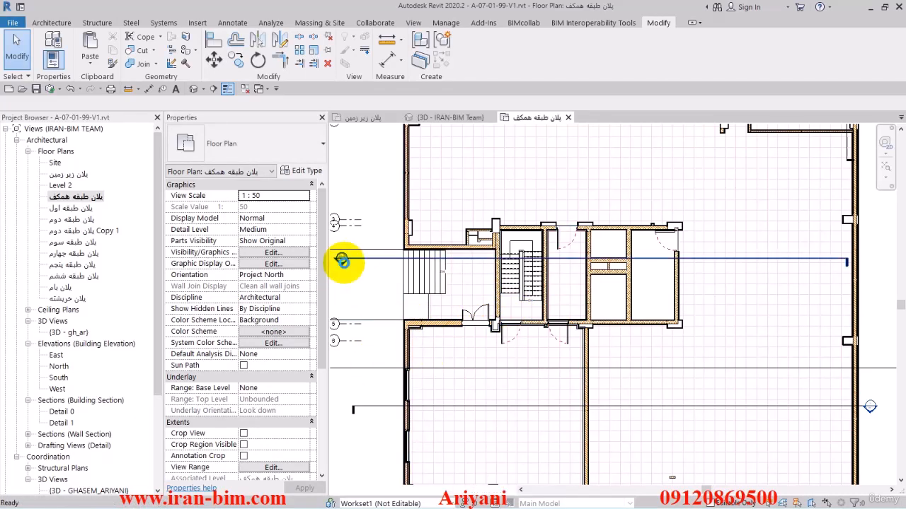
double_click(342, 262)
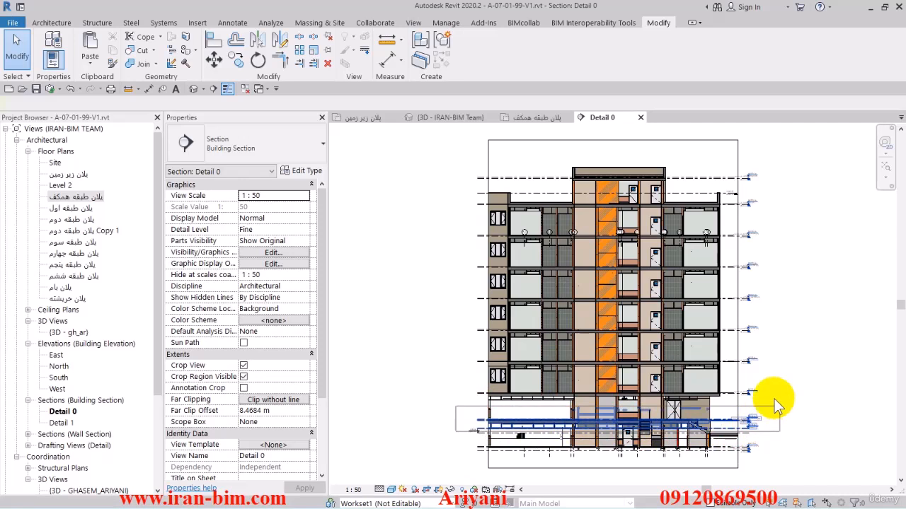
click(777, 403)
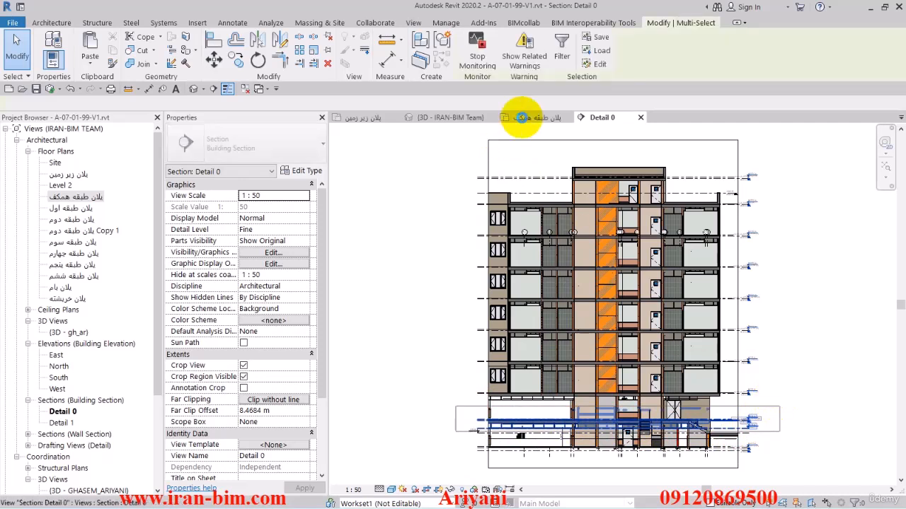
click(557, 55)
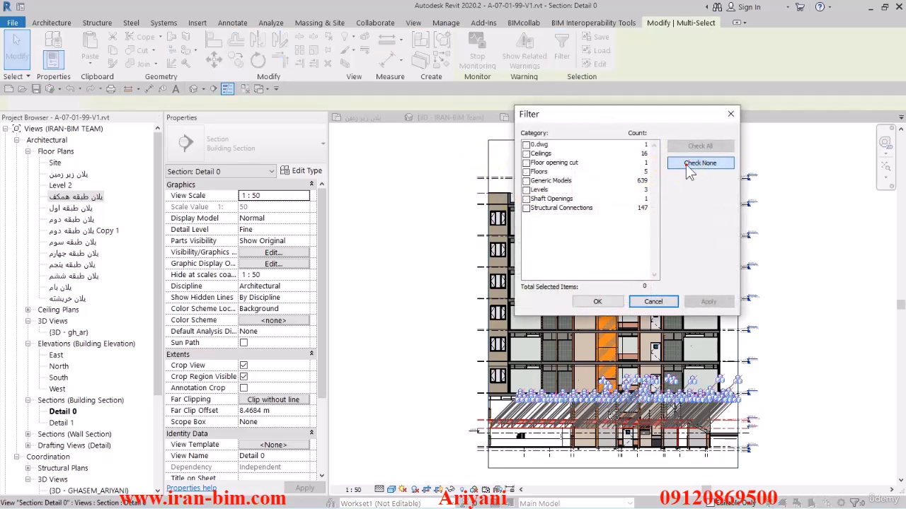
click(527, 145)
click(593, 302)
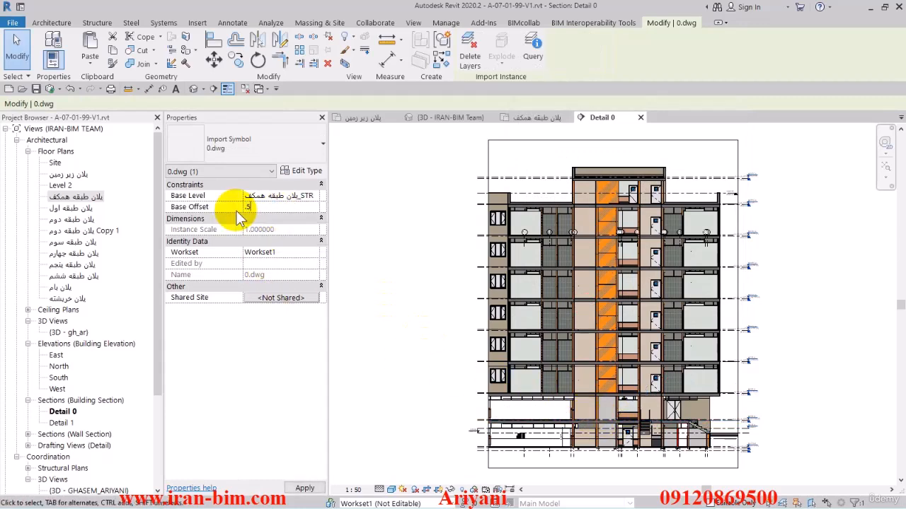
key(Return)
click(532, 120)
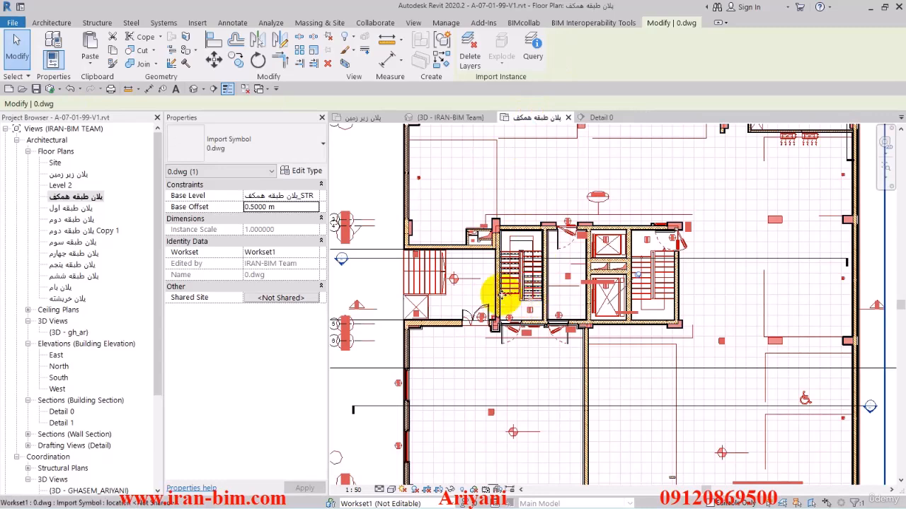
click(18, 53)
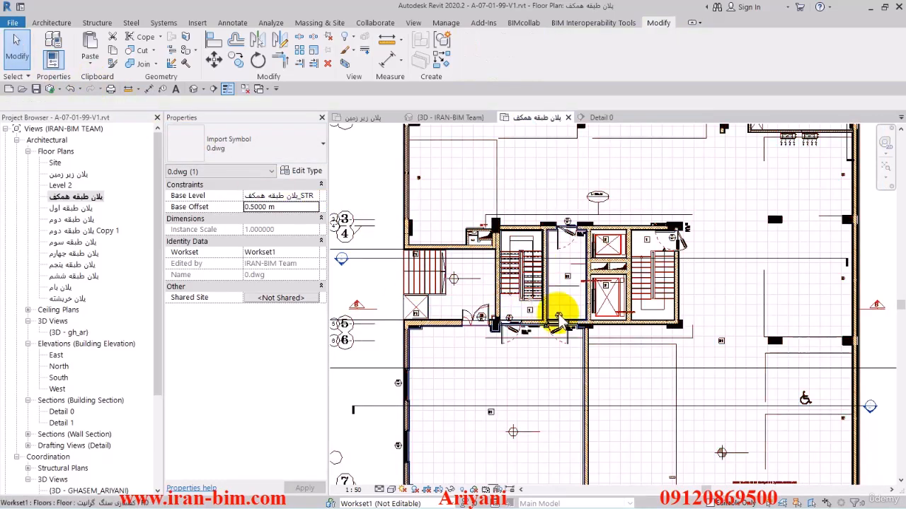
scroll(485, 309, up, 5)
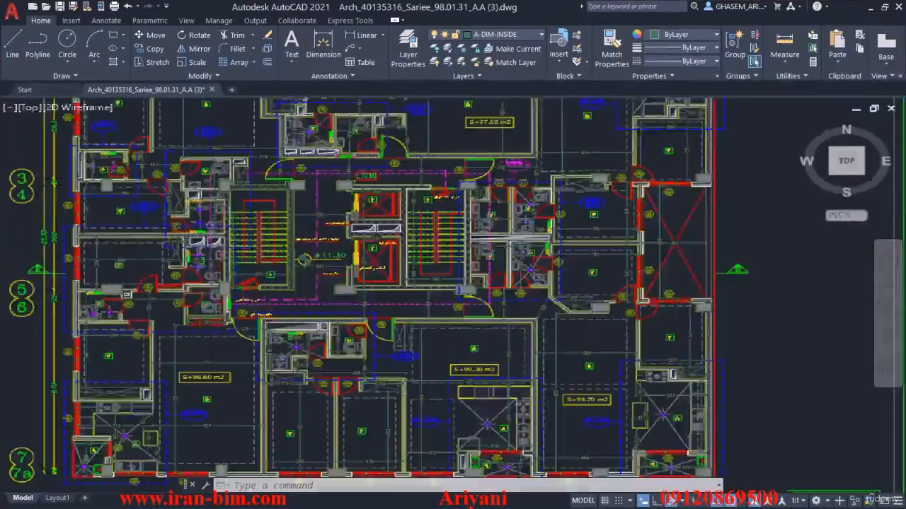
scroll(319, 342, down, 2)
scroll(319, 342, up, 5)
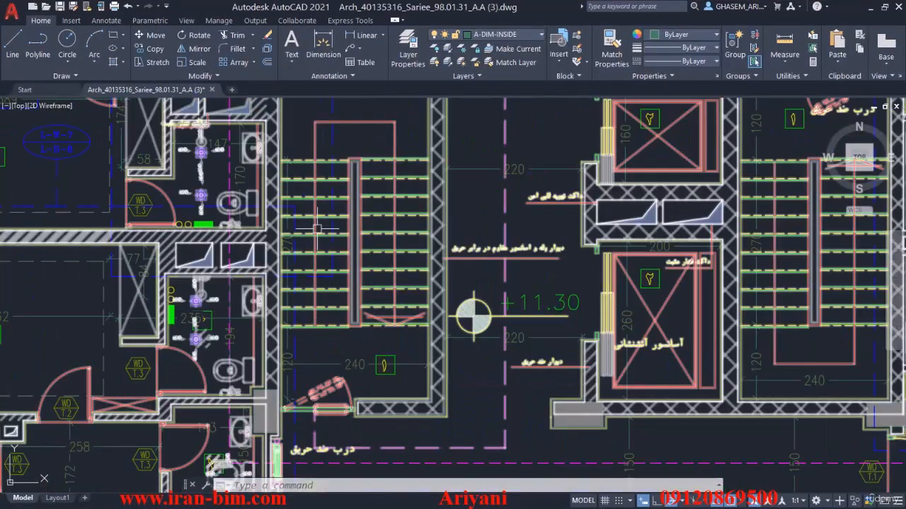
mouse_move(399, 228)
middle_down()
mouse_move(368, 191)
mouse_move(396, 179)
middle_up()
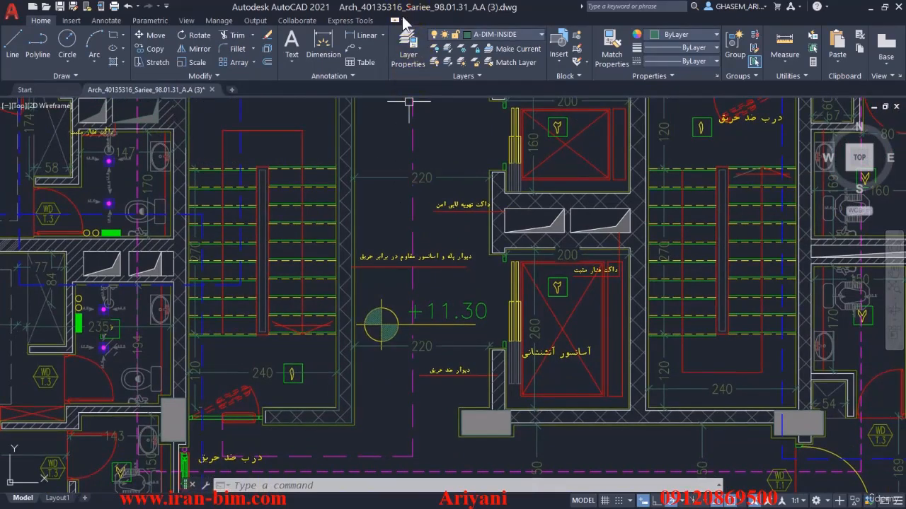
drag(403, 7, 905, 106)
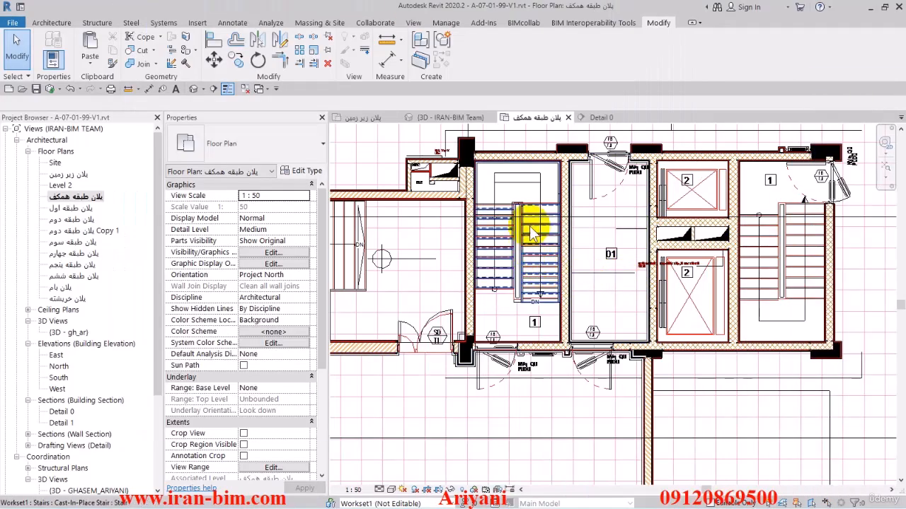
In the imported categories of the ground-floor plan پلان طبقه همکف, hide 0.dwg and turn on 1.dwg.
scroll(532, 234, down, 1)
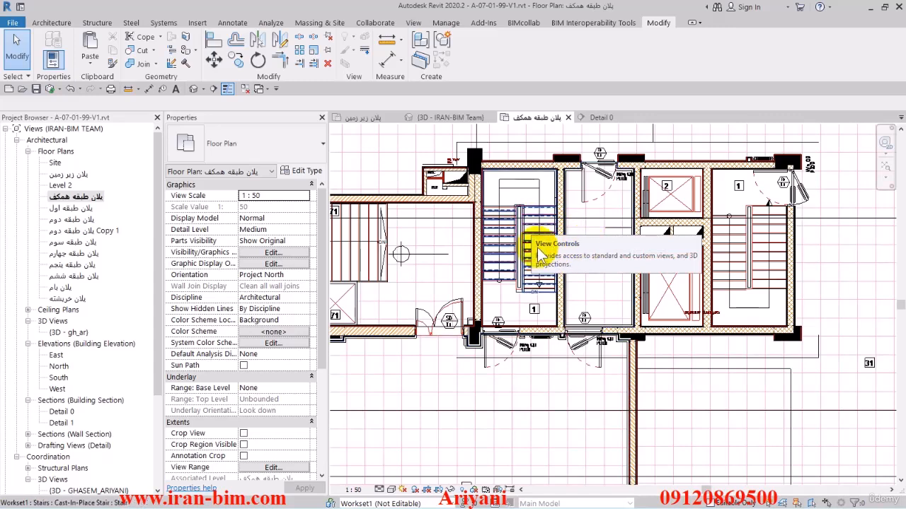
key(v)
key(v)
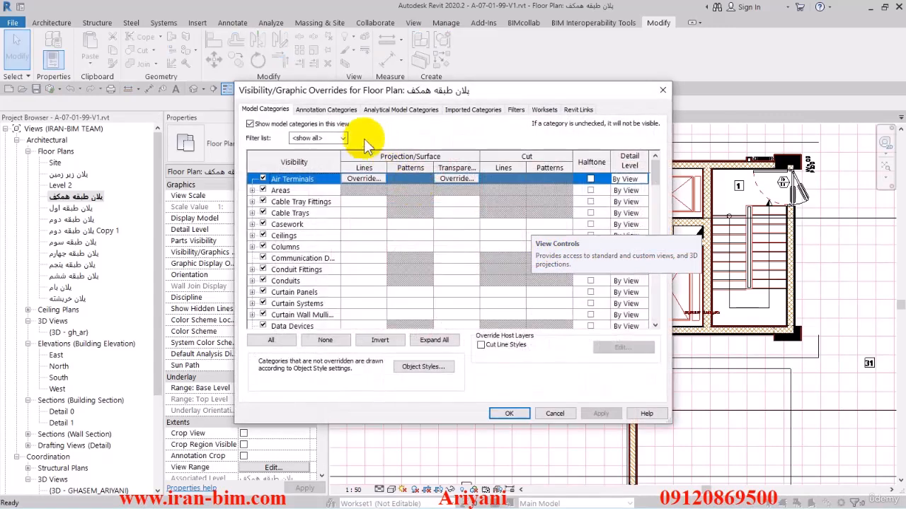
click(515, 110)
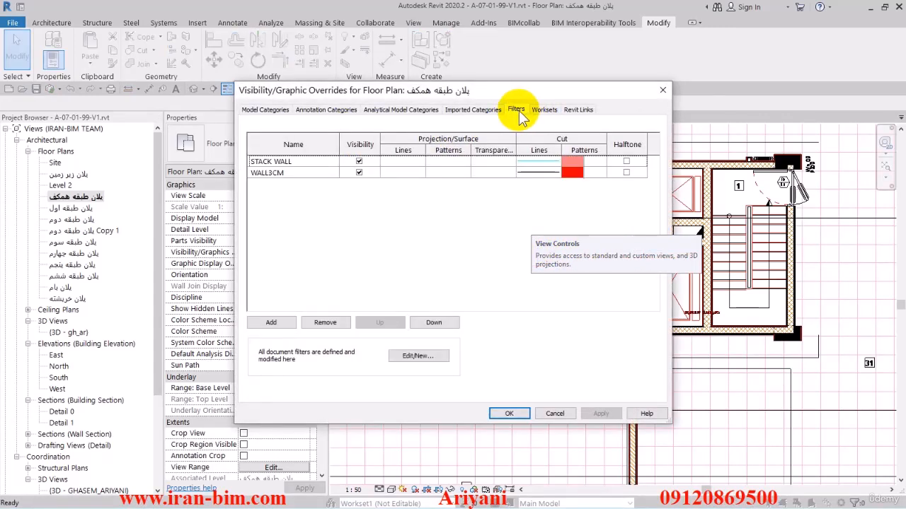
click(488, 110)
click(262, 173)
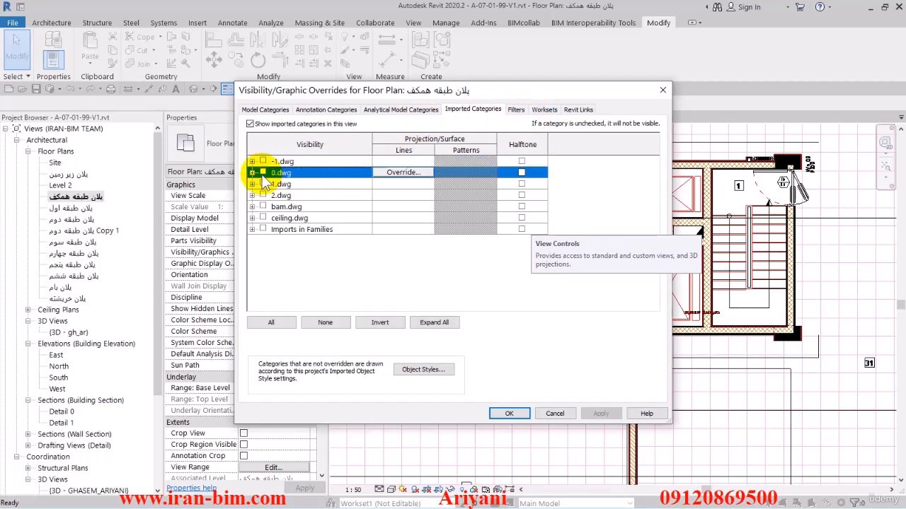
click(263, 184)
click(507, 414)
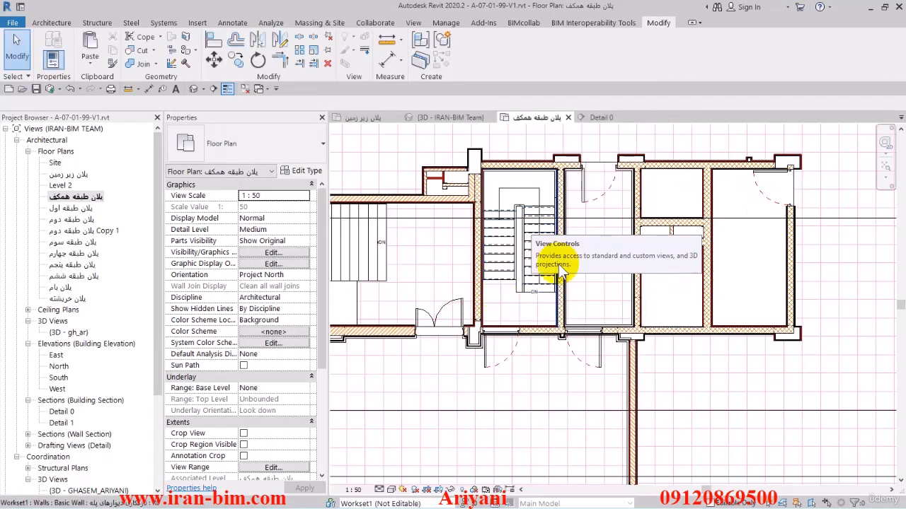
Open section Detail 0 from its marker in the ground-floor plan, leaving the street floor خیابان deselected.
scroll(418, 323, down, 1)
middle_drag(414, 319, 489, 305)
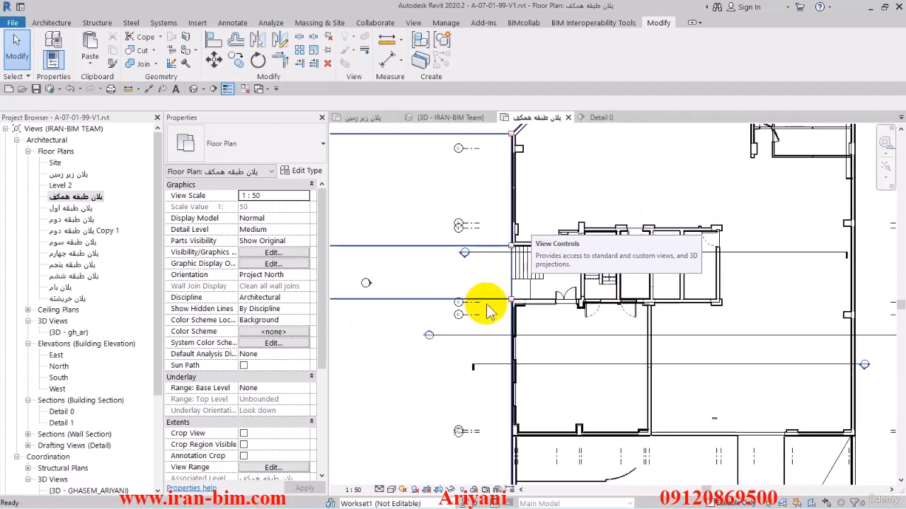
click(374, 344)
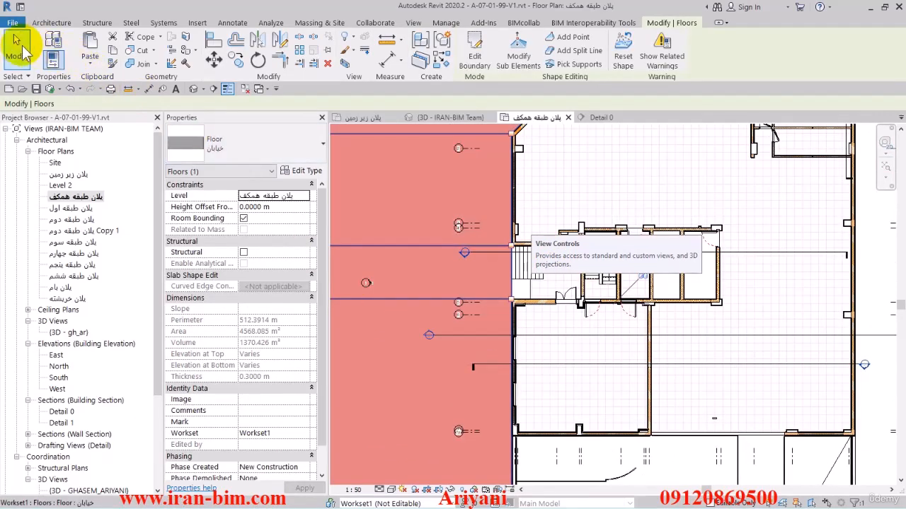
click(17, 46)
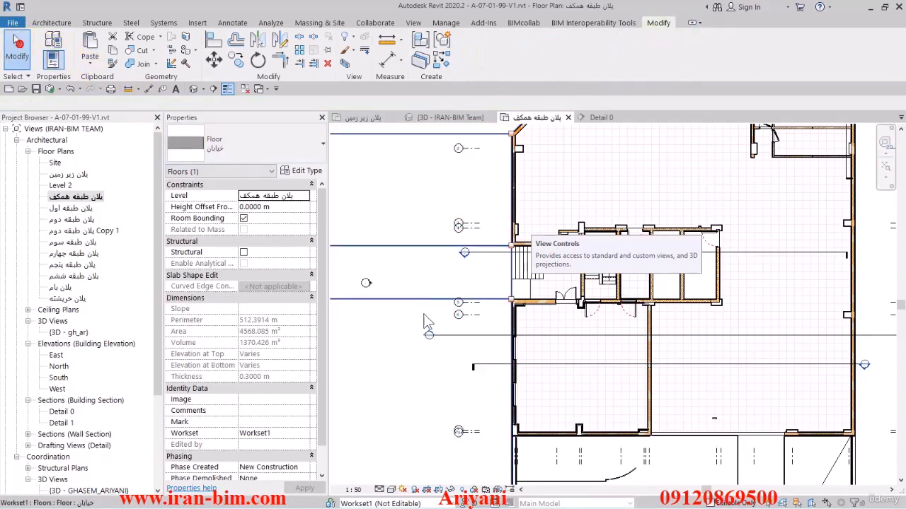
double_click(464, 253)
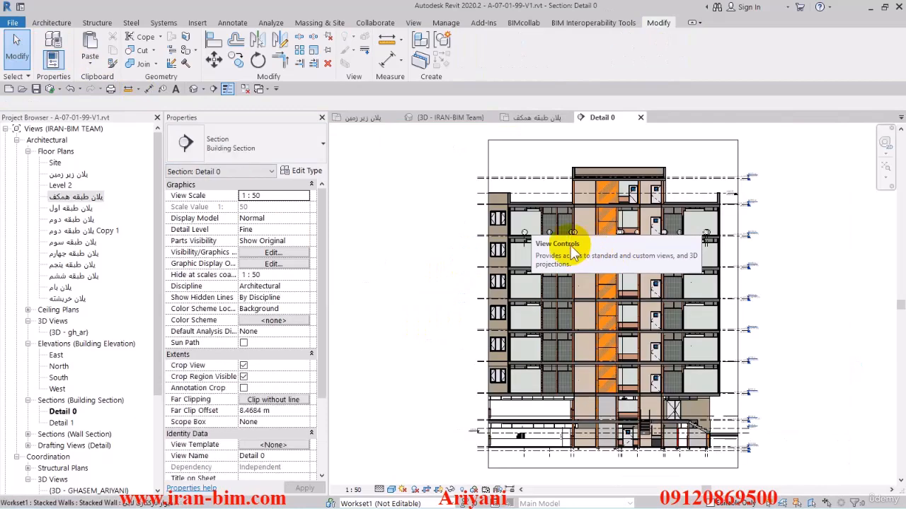
middle_drag(455, 256, 374, 257)
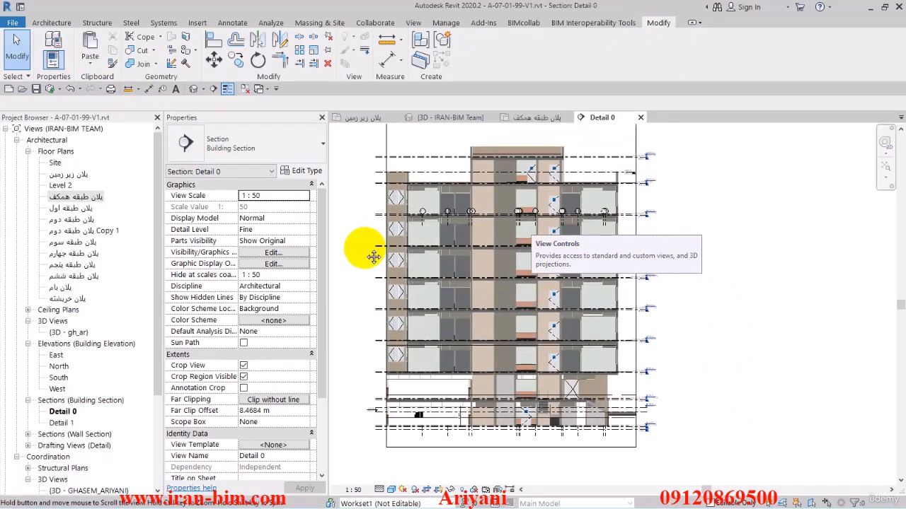
scroll(540, 268, up, 3)
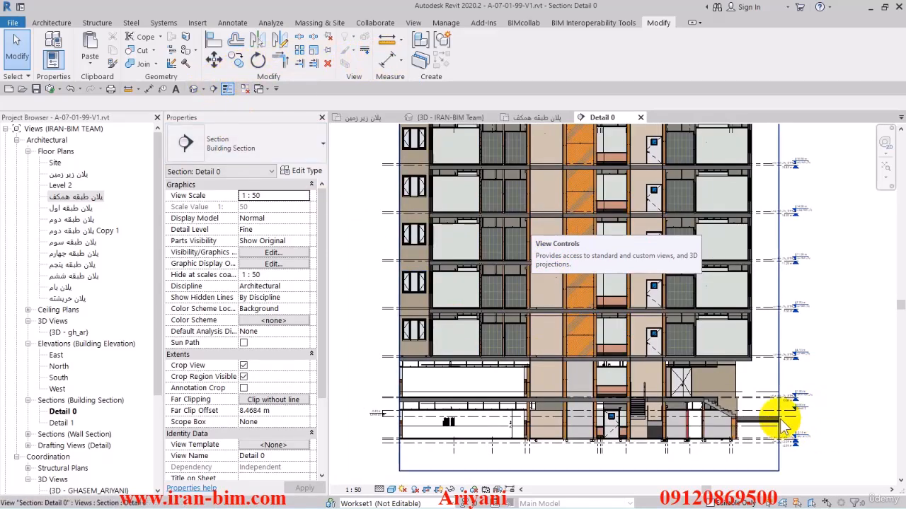
Add aligned dimensions in Detail 0 from پلان طبقه همکف to پلان طبقه اول, and from پلان طبقه اول to پلان طبقه دوم.
scroll(775, 400, up, 5)
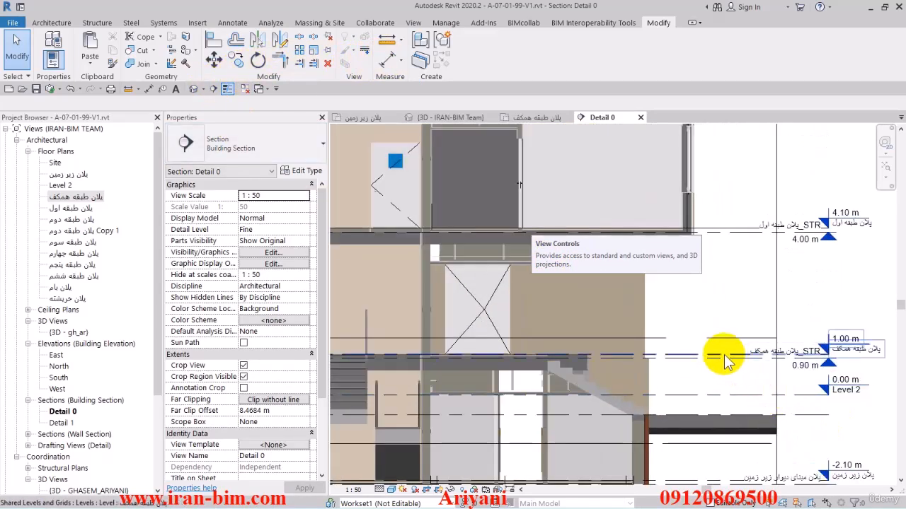
click(385, 59)
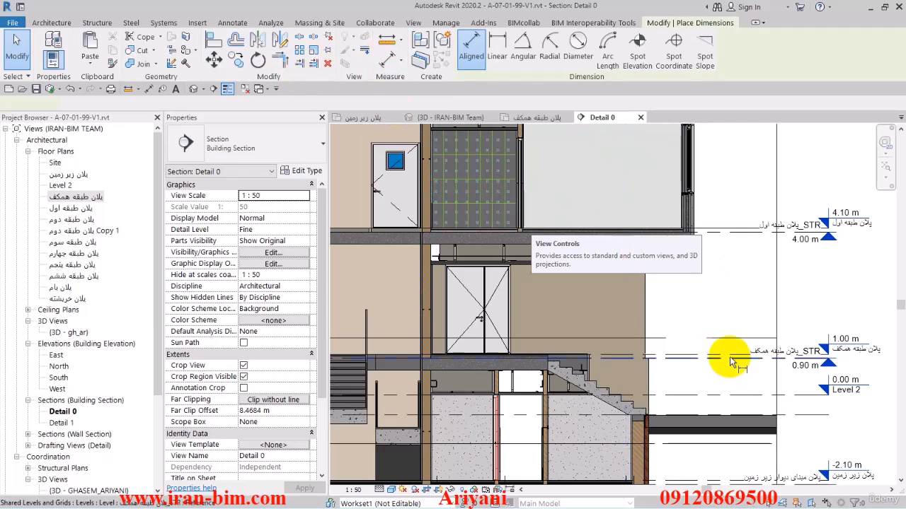
click(733, 232)
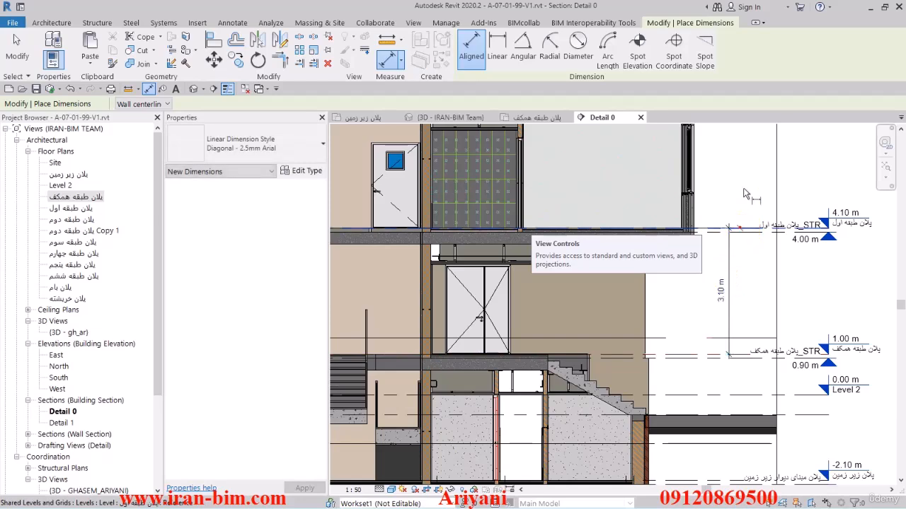
middle_drag(736, 157, 728, 287)
click(724, 216)
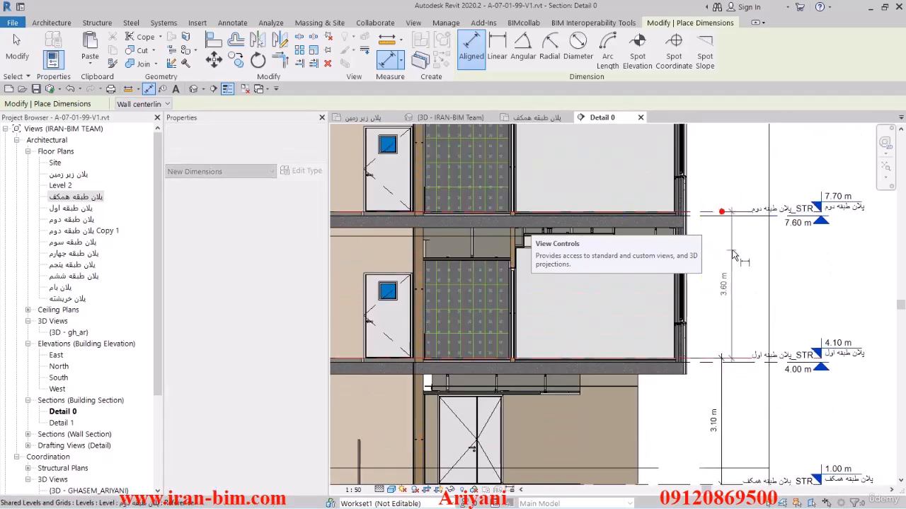
click(24, 54)
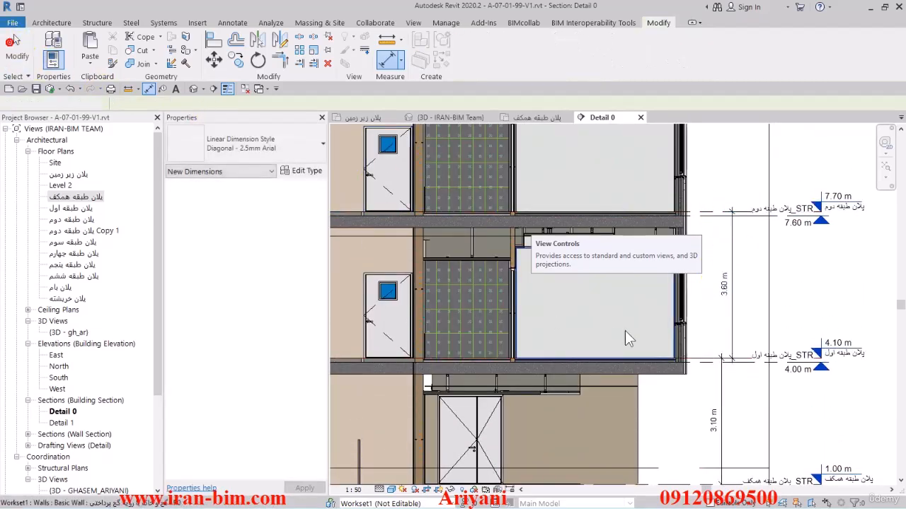
Add an aligned dimension in Detail 0 between the basement level پلان زیر زمین and the ground-floor level پلان طبقه همکف.
middle_drag(688, 306, 753, 255)
middle_drag(690, 344, 635, 246)
scroll(721, 335, down, 2)
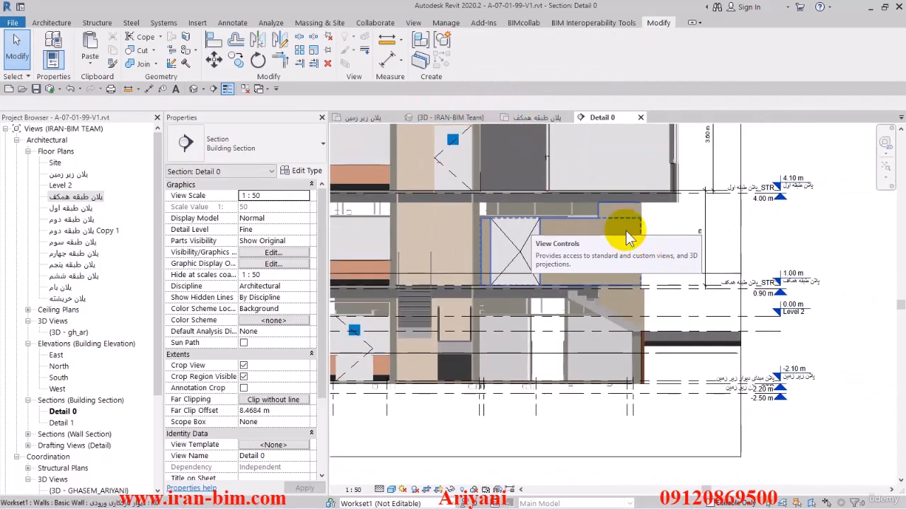
click(389, 61)
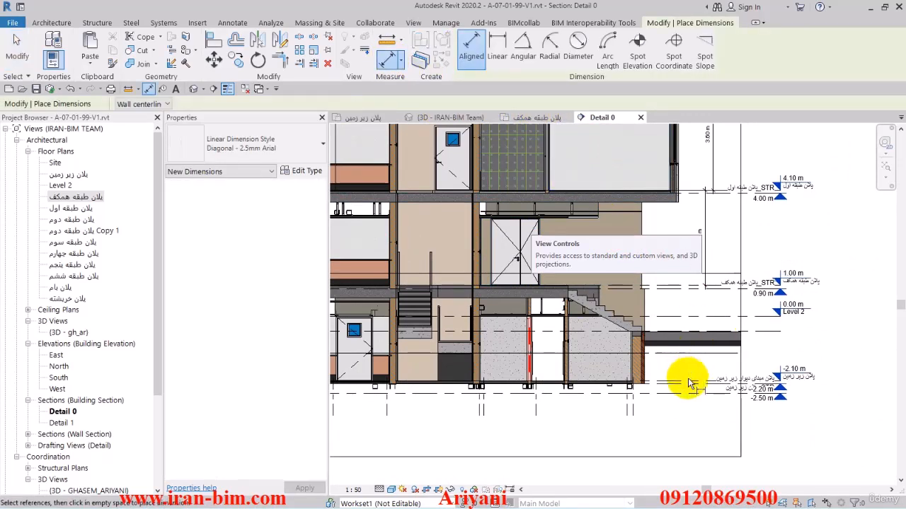
click(685, 289)
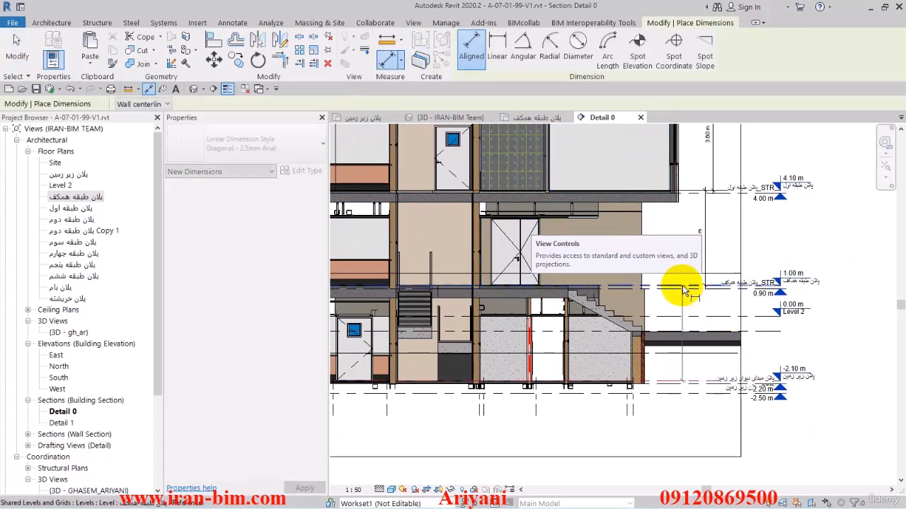
click(744, 331)
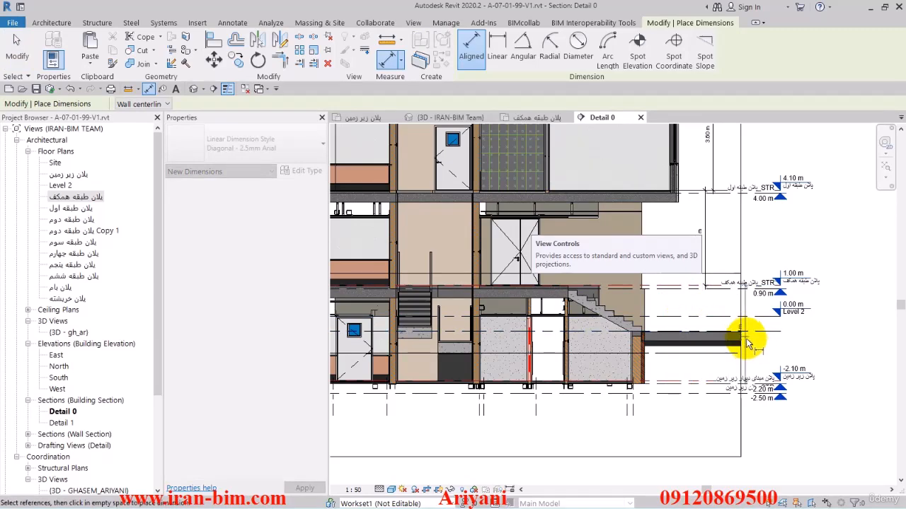
click(17, 48)
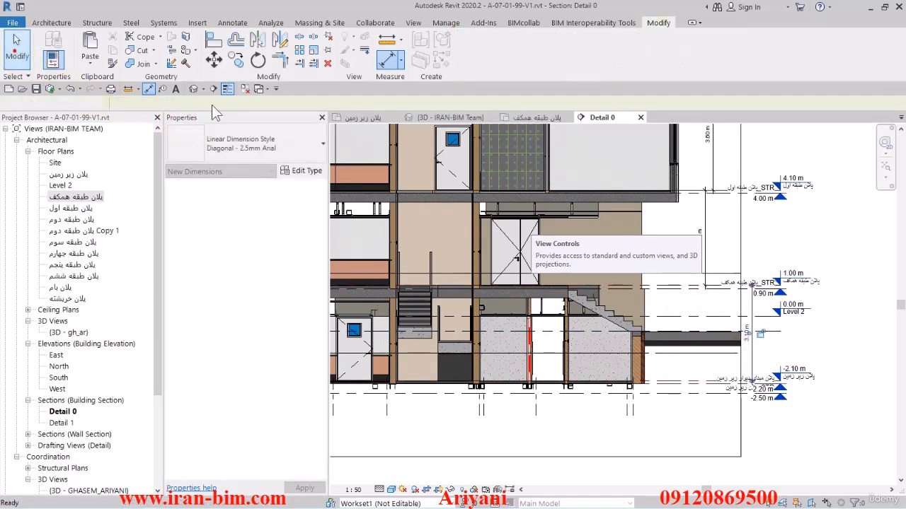
Copy the basement cast-in-place stair پله طبقات and paste it aligned to the picked level پلان طبقه همکف.
mouse_move(499, 334)
middle_down()
mouse_move(550, 349)
mouse_move(564, 386)
middle_up()
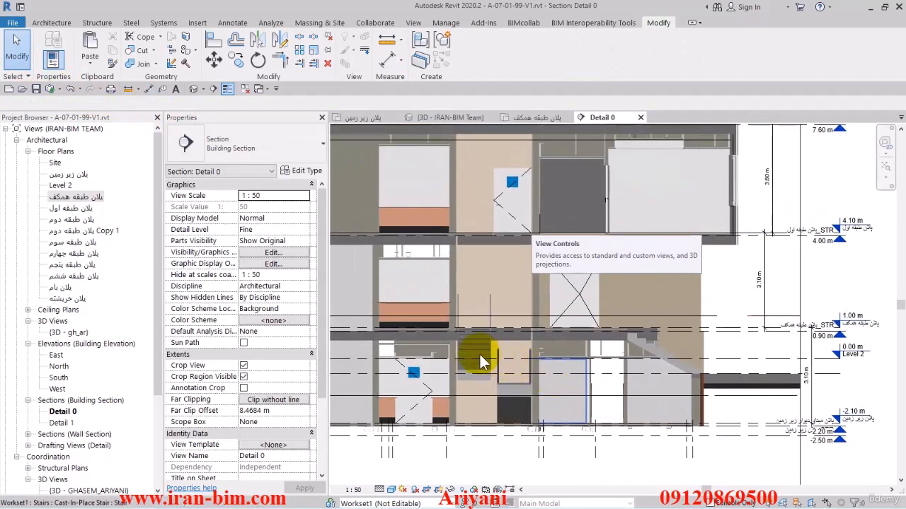
click(478, 355)
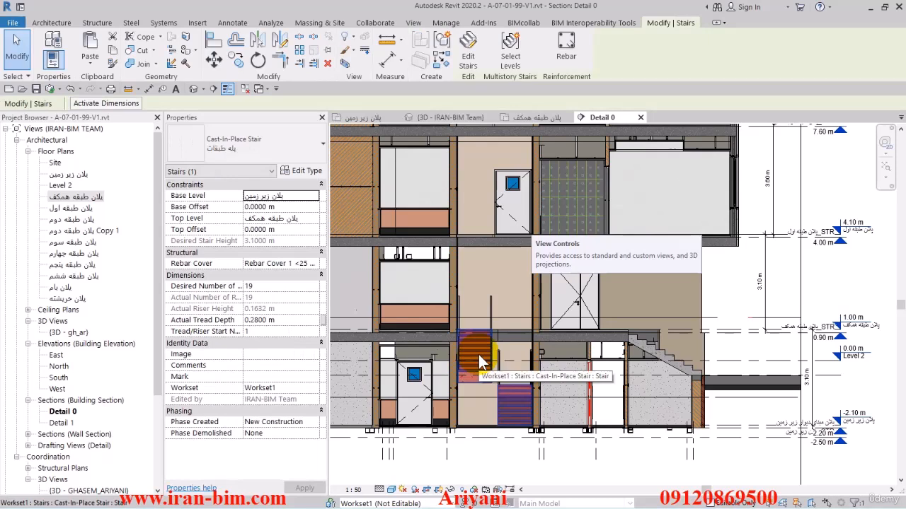
click(112, 50)
click(90, 66)
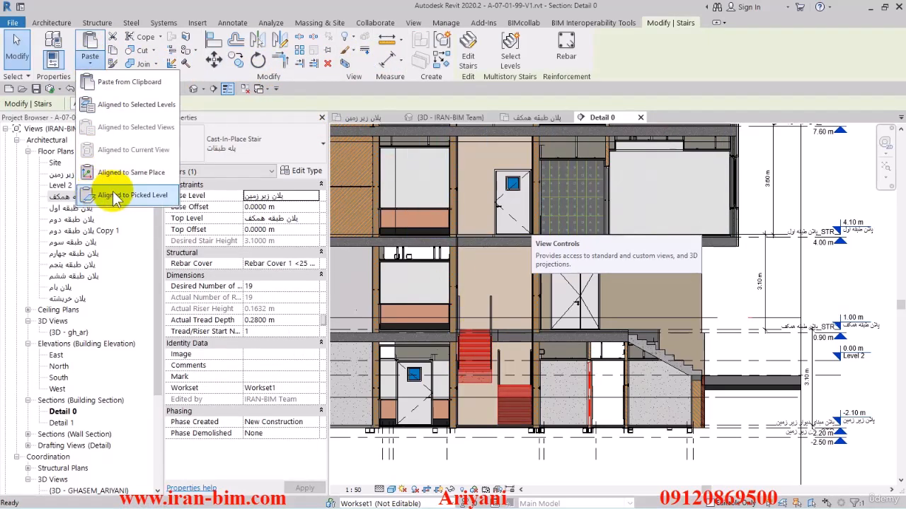
click(124, 195)
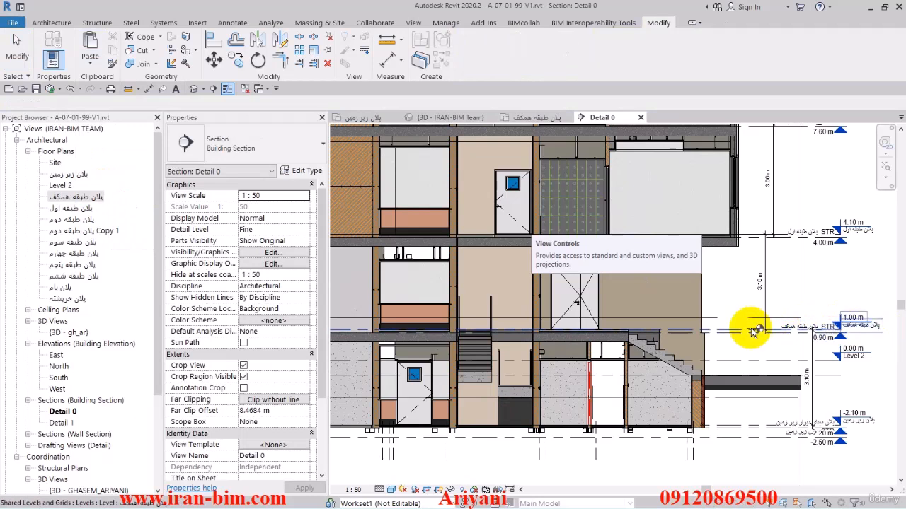
click(776, 368)
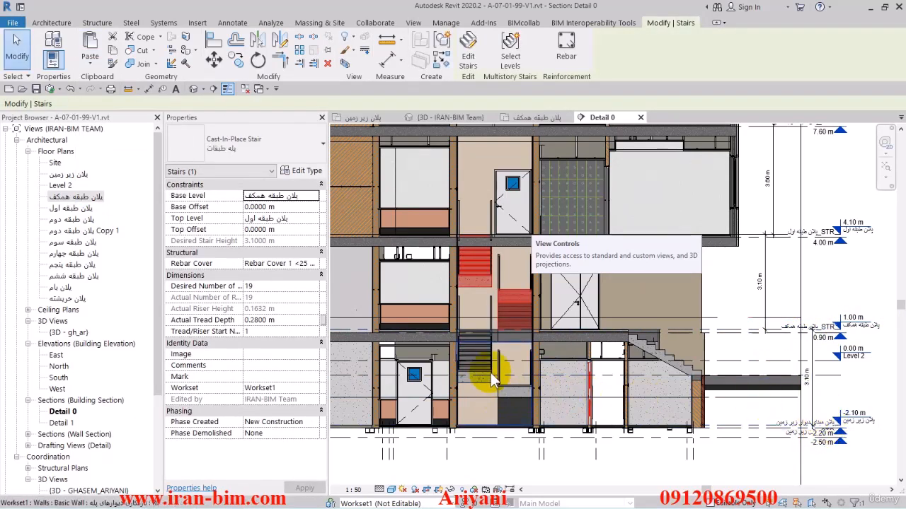
Extend the stair's shaft opening up through the first-floor slab, reset its Top Constraint with a Top Offset of 0 m, and open the 3D view.
click(508, 347)
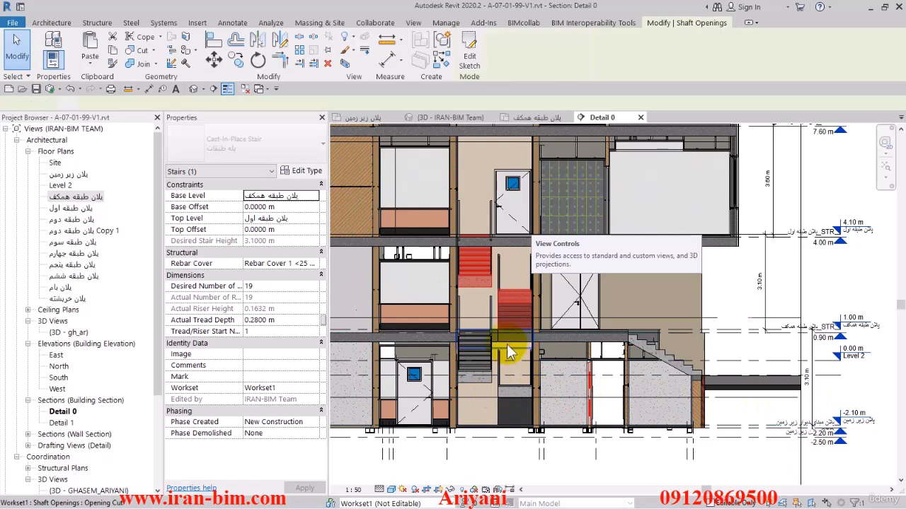
drag(495, 324, 491, 248)
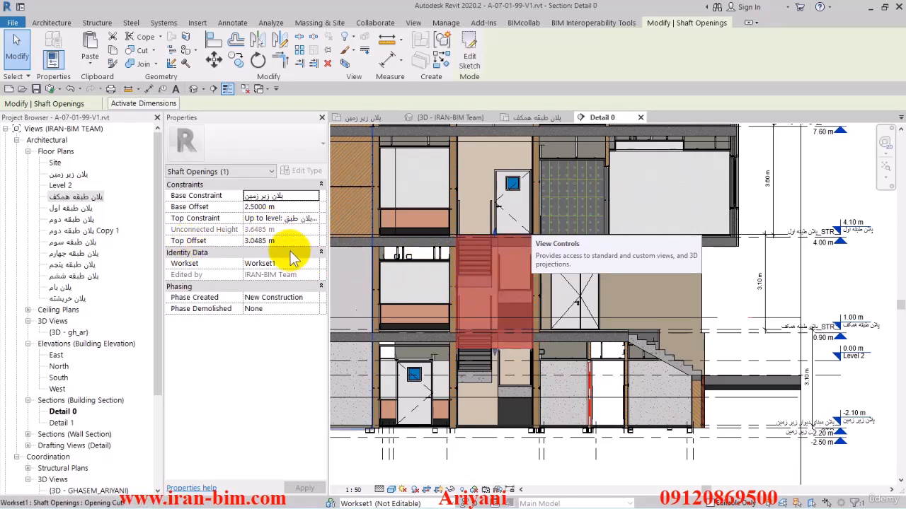
click(313, 218)
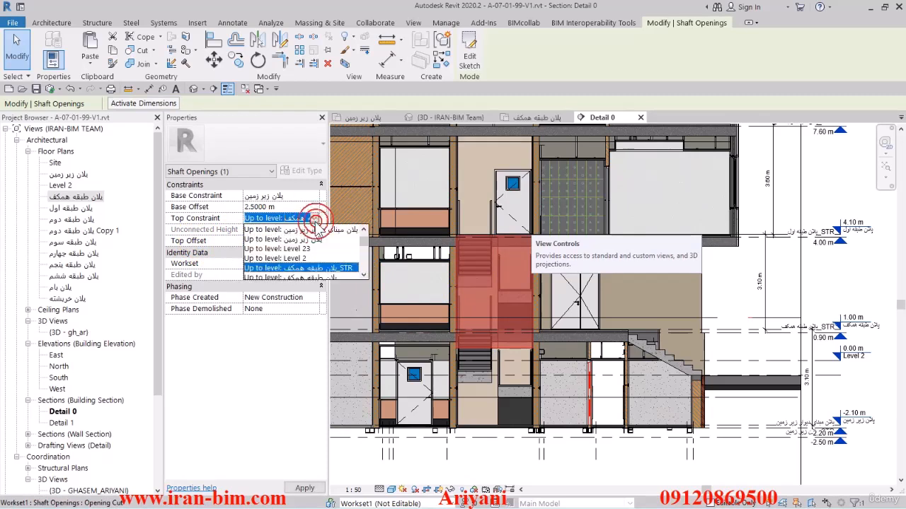
click(307, 269)
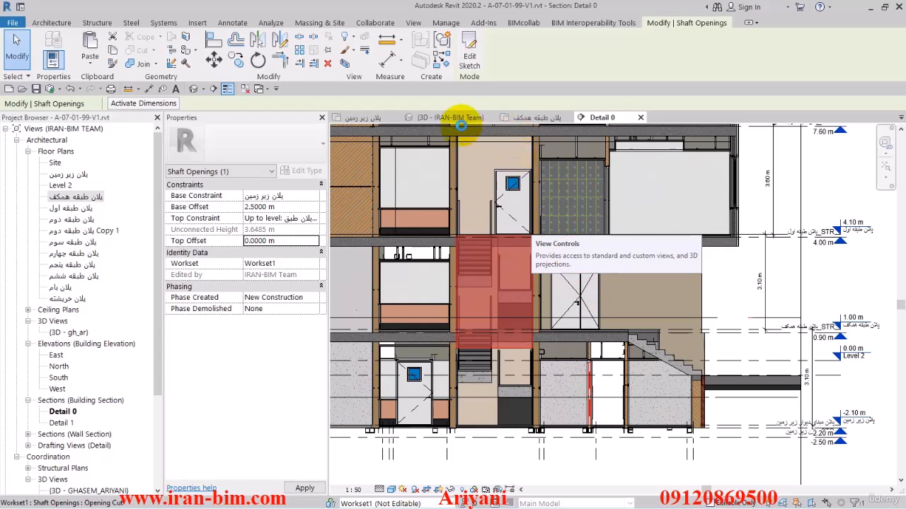
click(448, 117)
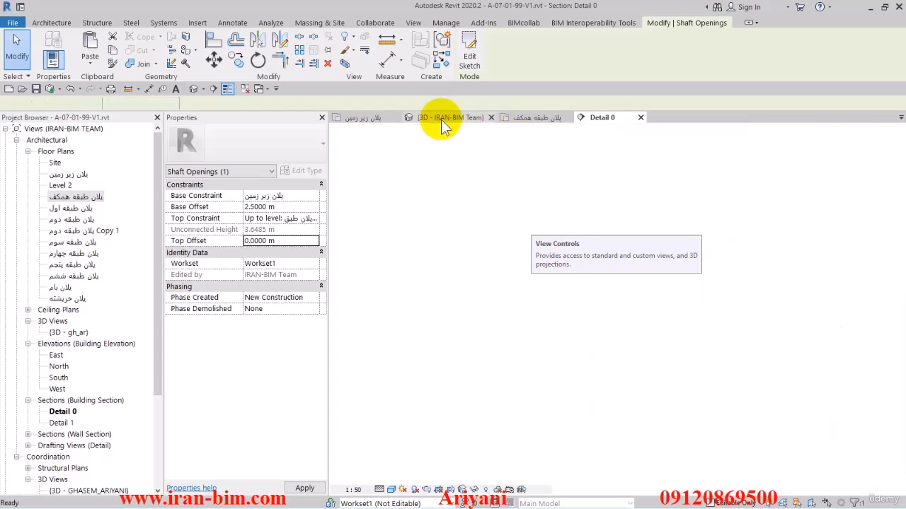
Copy the ground-floor stair landing's granite floor کفسازی سنگ گرانیت and paste it aligned to the level پلان طبقه اول.
scroll(508, 274, down, 5)
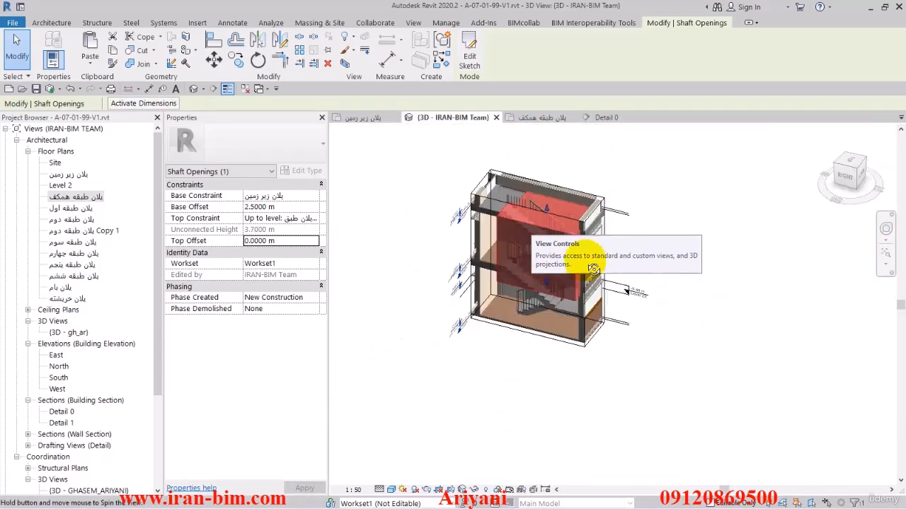
click(482, 345)
shift+middle_drag(454, 326, 534, 314)
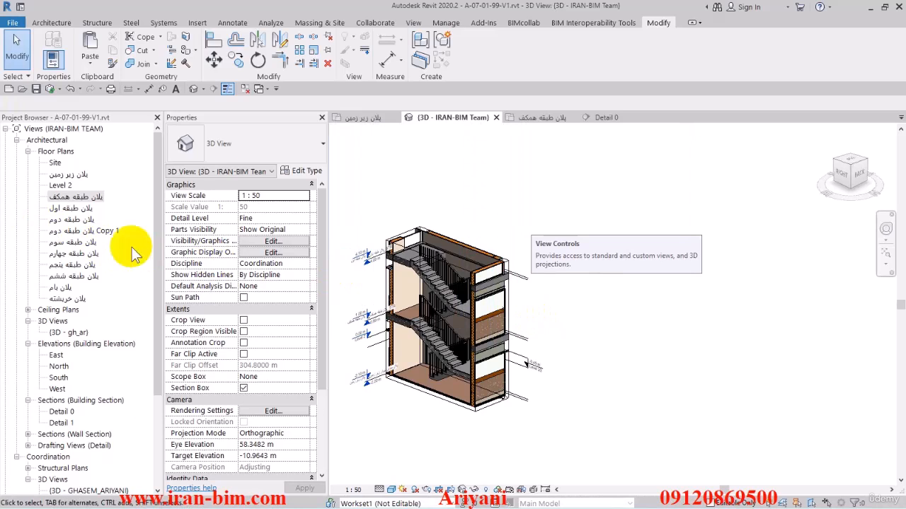
click(407, 314)
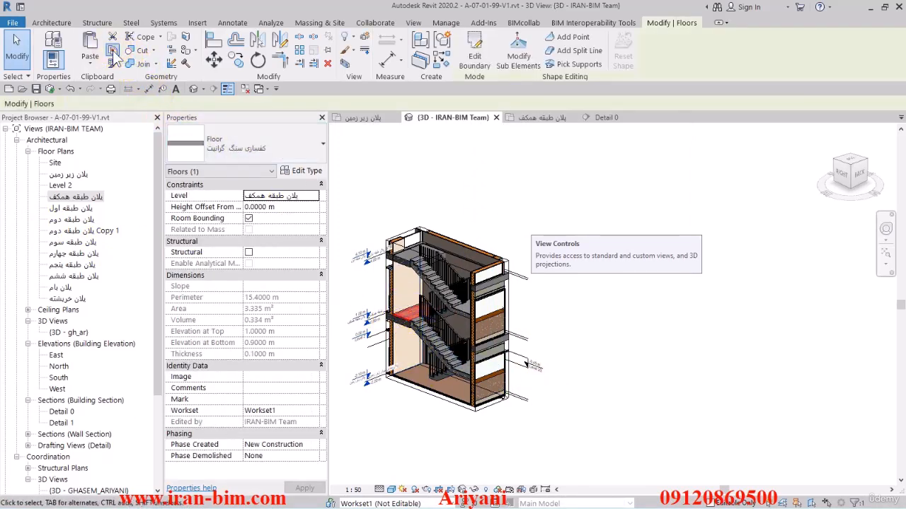
click(93, 62)
click(102, 107)
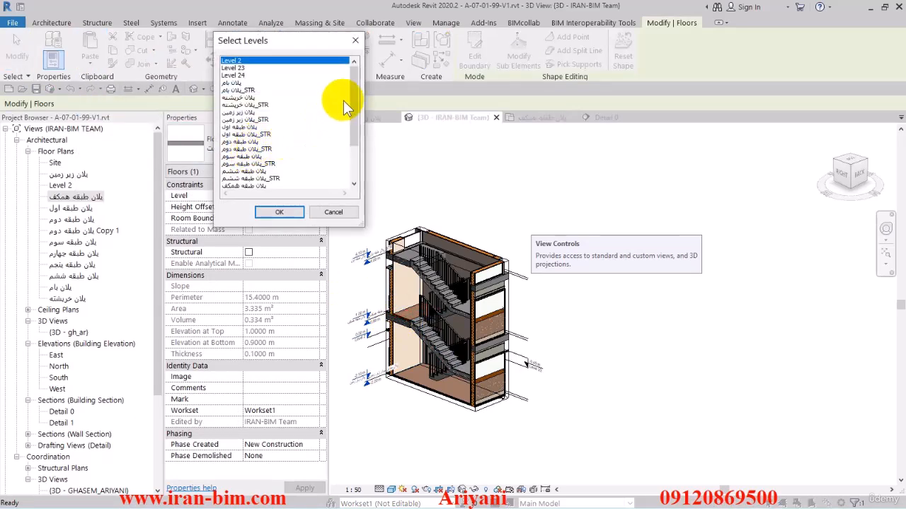
drag(352, 100, 353, 113)
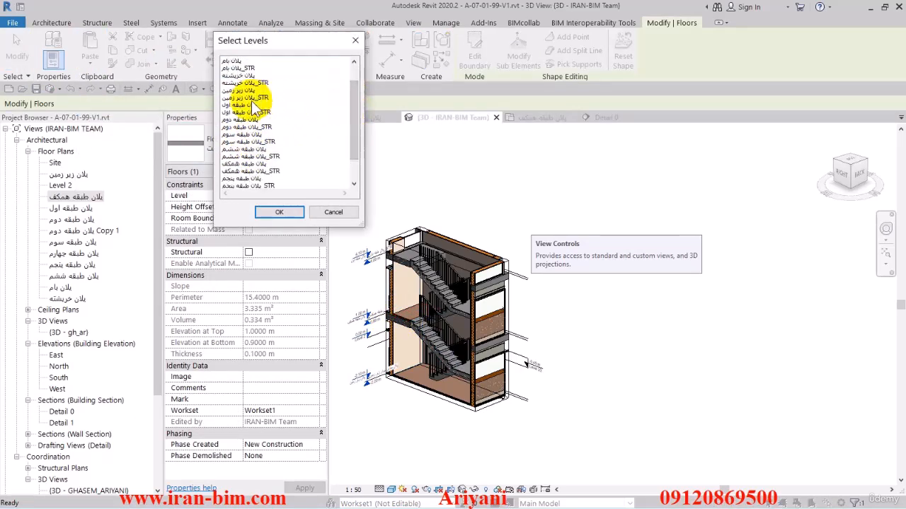
click(291, 212)
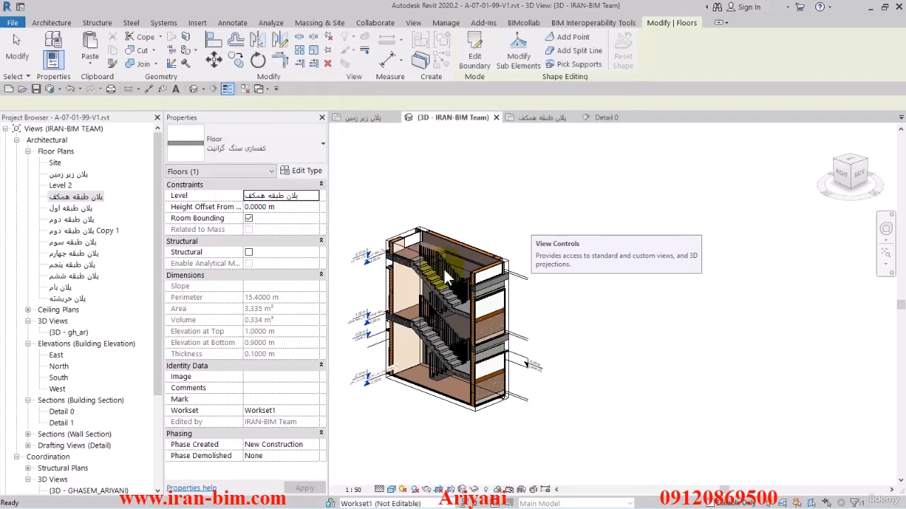
scroll(370, 234, up, 2)
scroll(370, 234, up, 3)
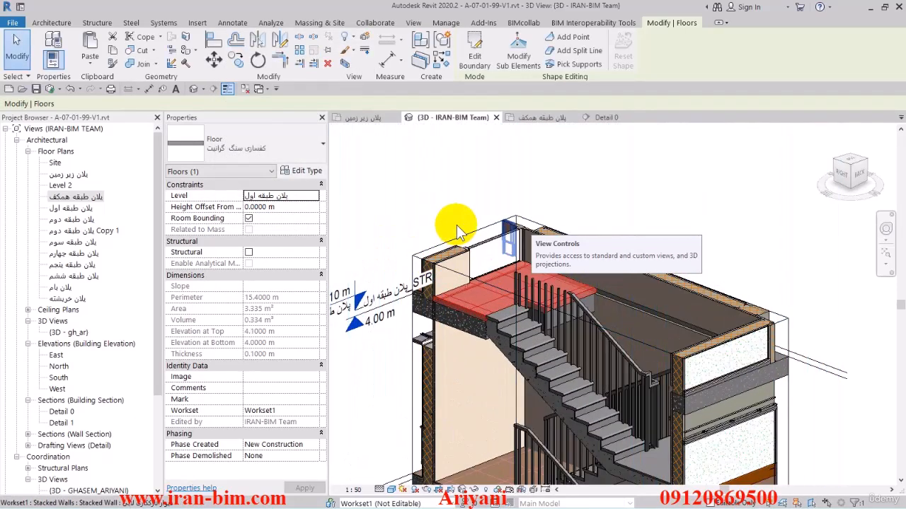
key(Escape)
Join the ground-floor stair finish wall نازککاری دیوارهای پله with the structural slab of the first-floor landing.
scroll(466, 350, up, 3)
scroll(466, 349, up, 2)
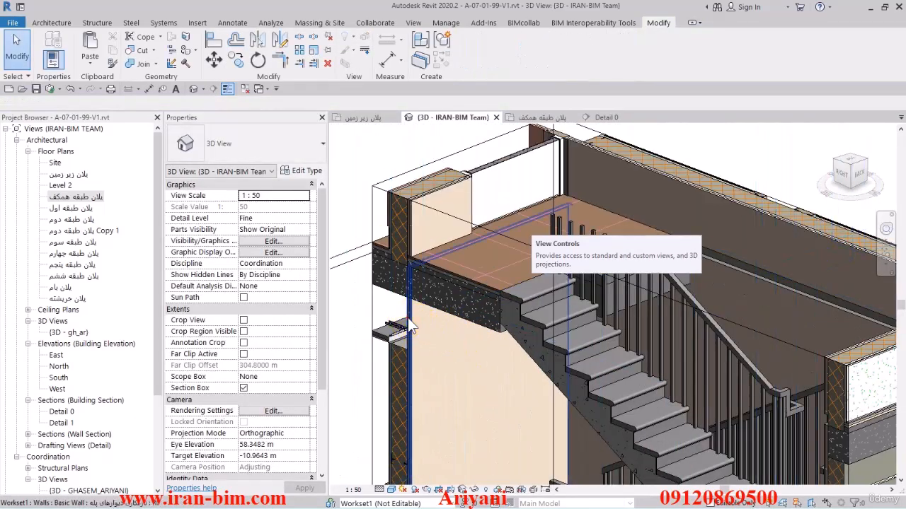
click(415, 323)
middle_drag(415, 324, 445, 294)
scroll(439, 266, up, 2)
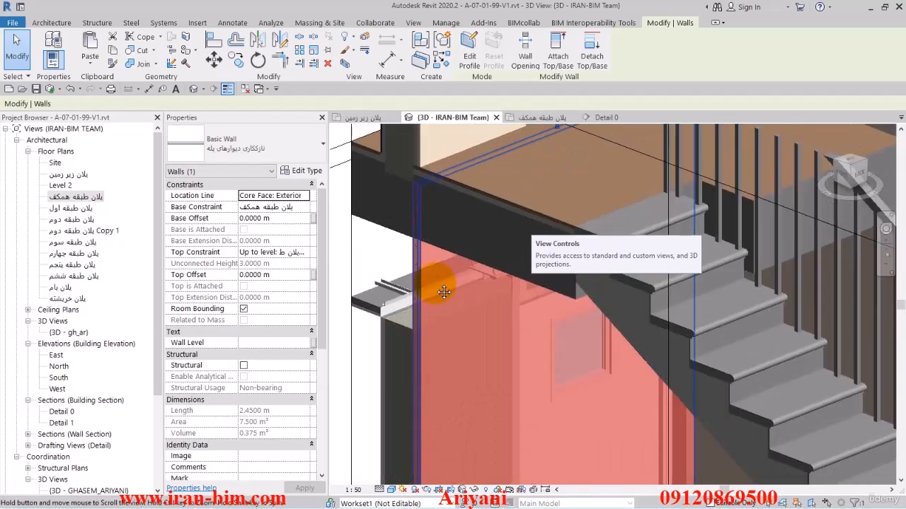
click(179, 76)
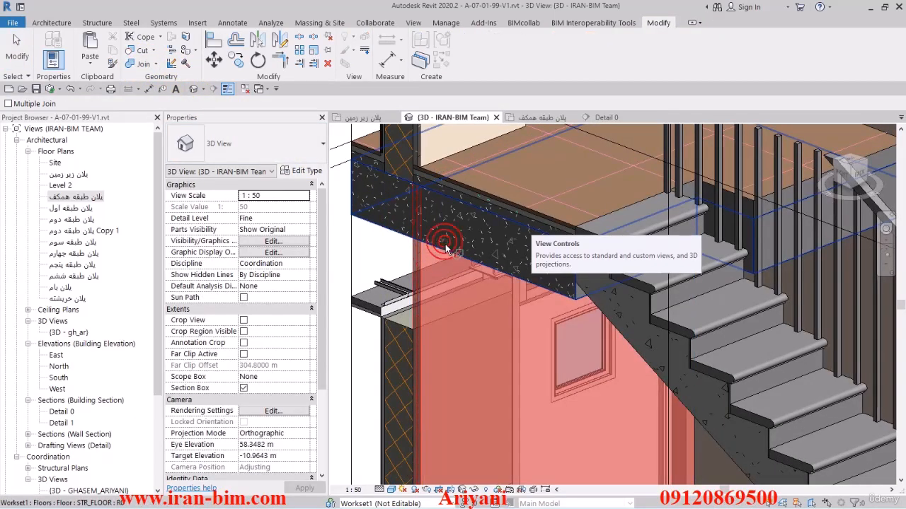
Inspect the Top Offset of the ground-floor lobby stacked wall and the adjoining 20 cm fire-rated wall beneath the first-floor slab.
click(414, 328)
shift+middle_drag(414, 327, 489, 301)
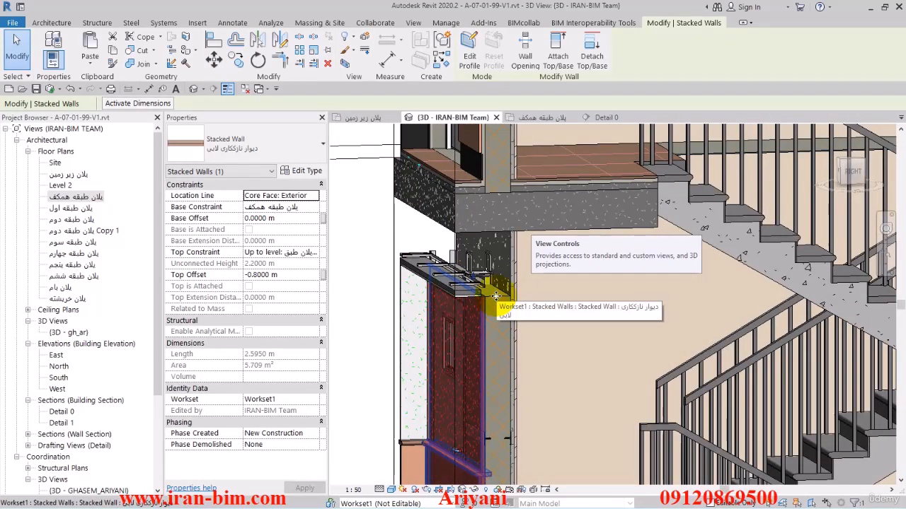
key(Escape)
click(496, 296)
scroll(497, 298, down, 2)
middle_drag(508, 317, 510, 320)
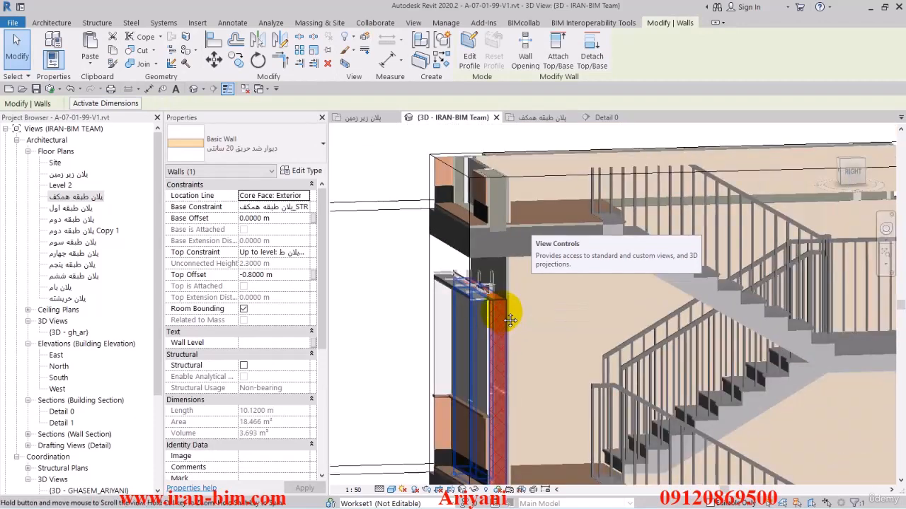
scroll(510, 320, up, 3)
click(290, 274)
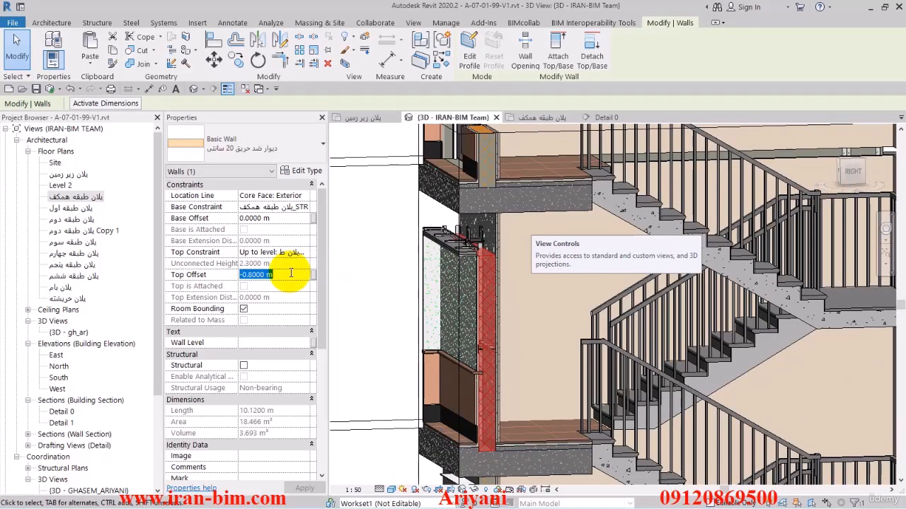
shift+middle_drag(521, 282, 510, 265)
scroll(499, 227, down, 5)
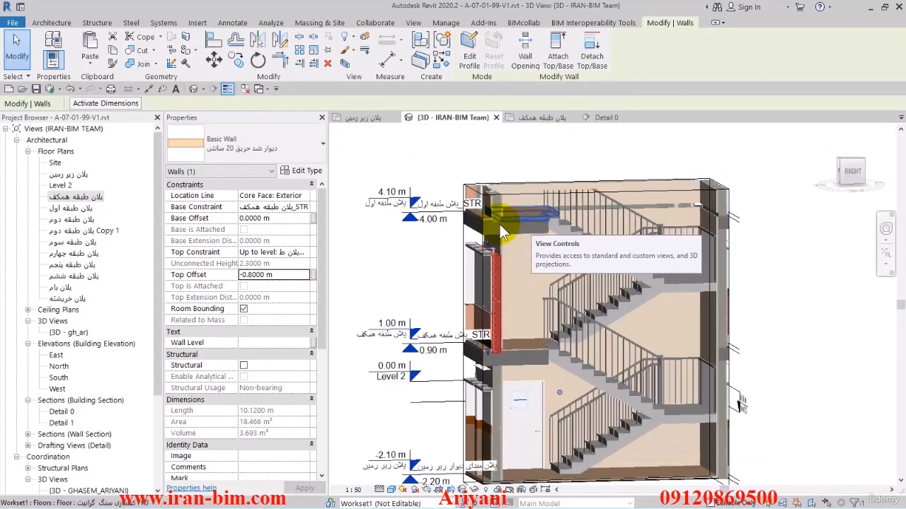
middle_drag(499, 210, 401, 201)
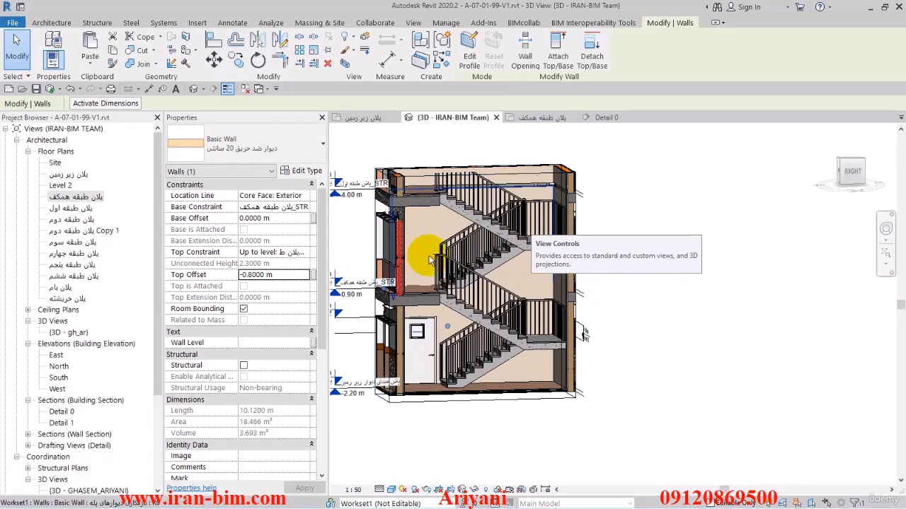
shift+middle_drag(424, 249, 409, 230)
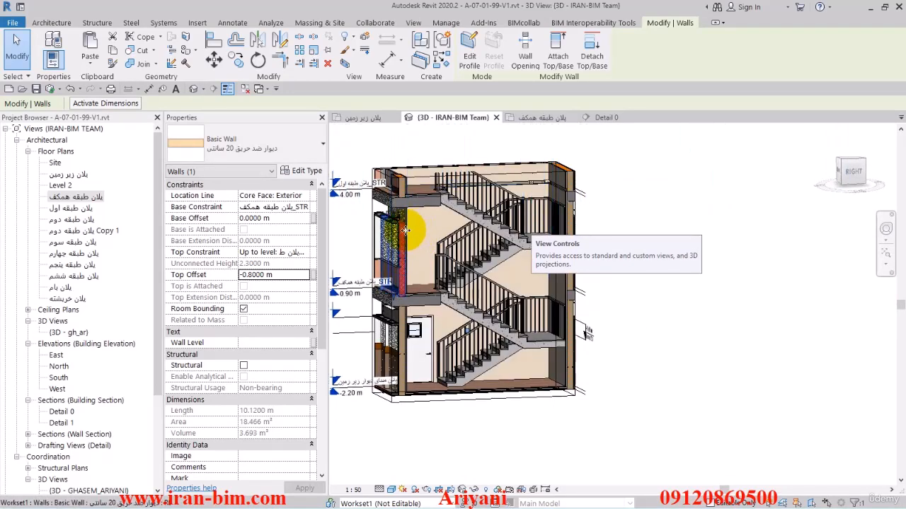
scroll(401, 248, up, 3)
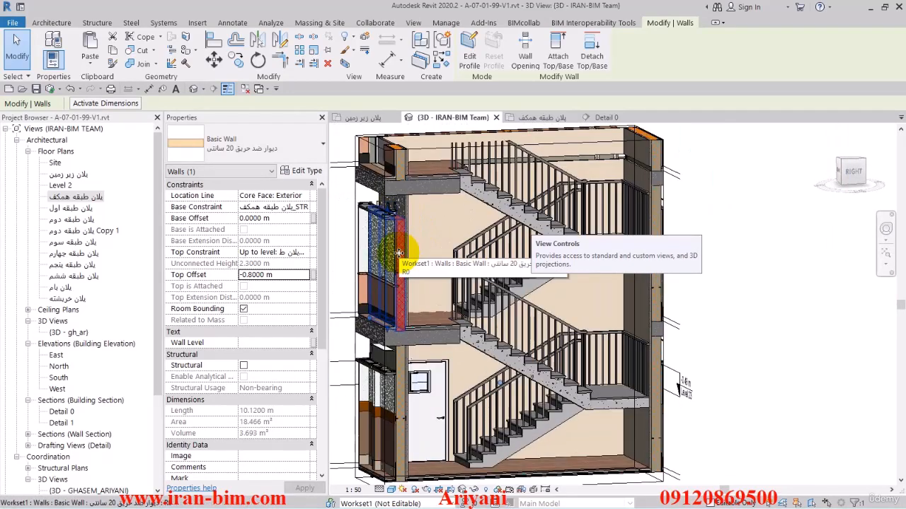
key(Escape)
Examine the upper stair landing, its surrounding finish walls and the shaft opening based at پلان طبقه اول.
scroll(642, 185, up, 5)
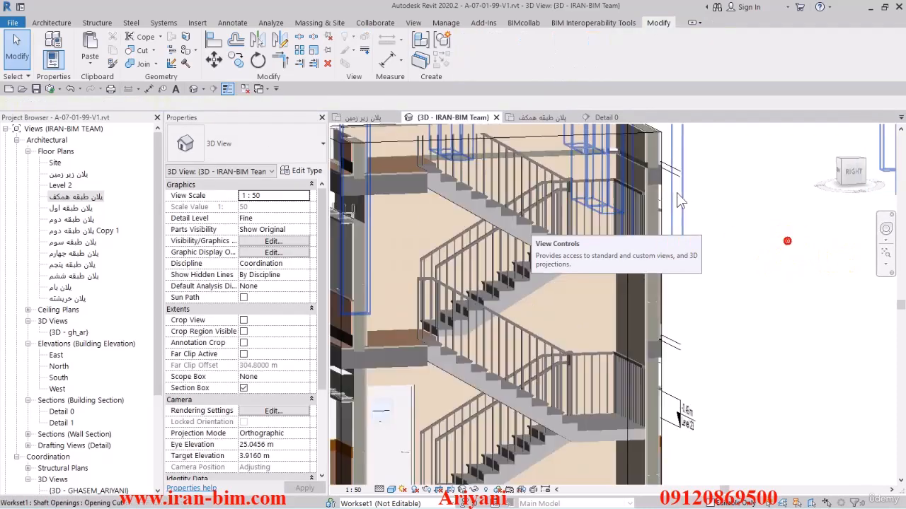
shift+middle_drag(643, 185, 631, 217)
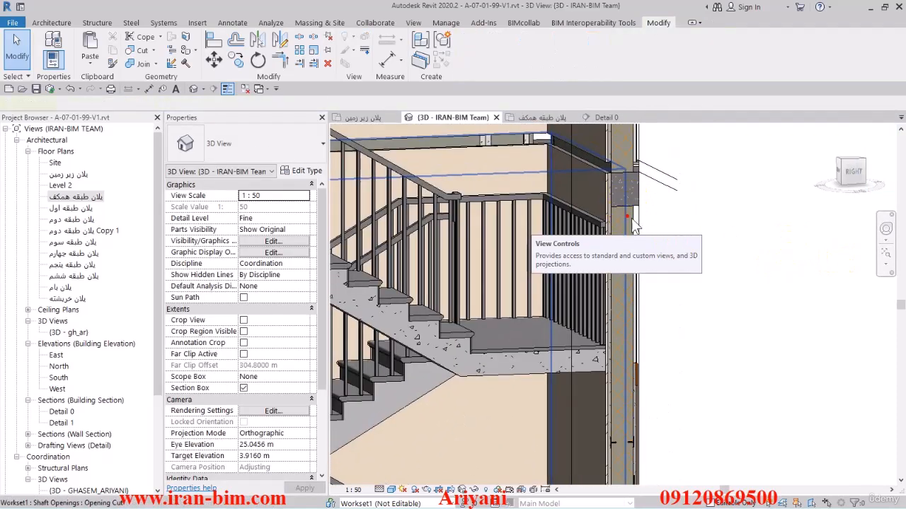
click(635, 225)
click(750, 238)
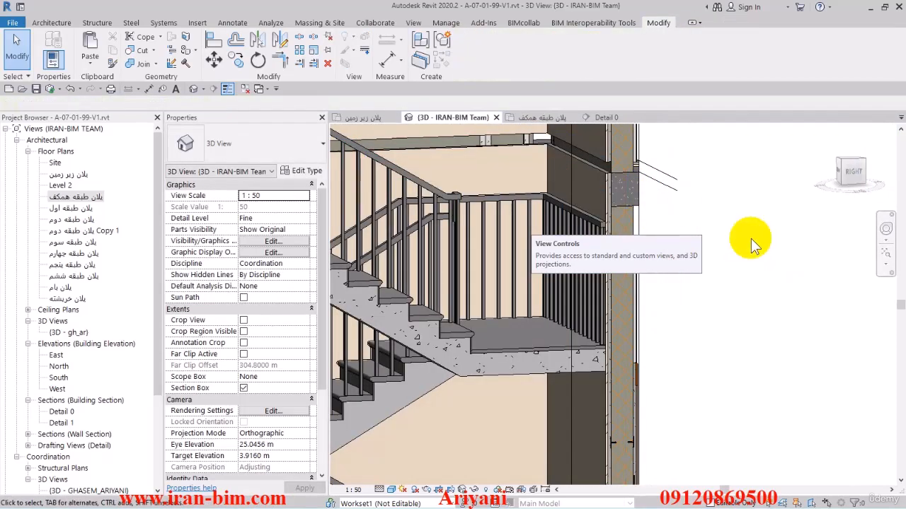
scroll(751, 239, down, 3)
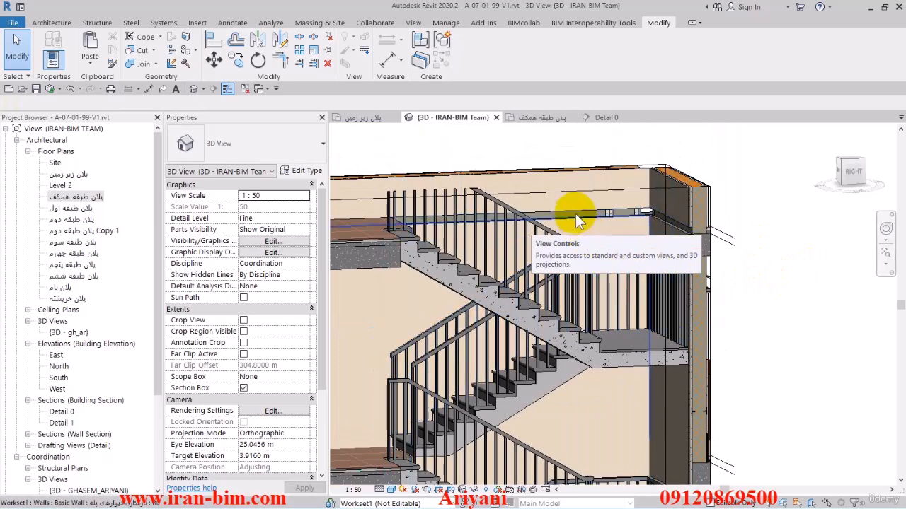
click(575, 212)
shift+middle_drag(575, 212, 590, 262)
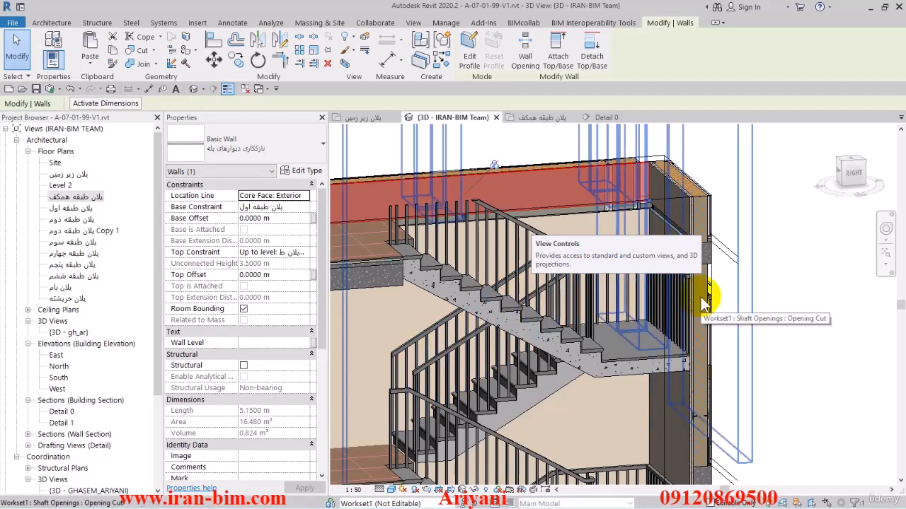
scroll(418, 283, up, 5)
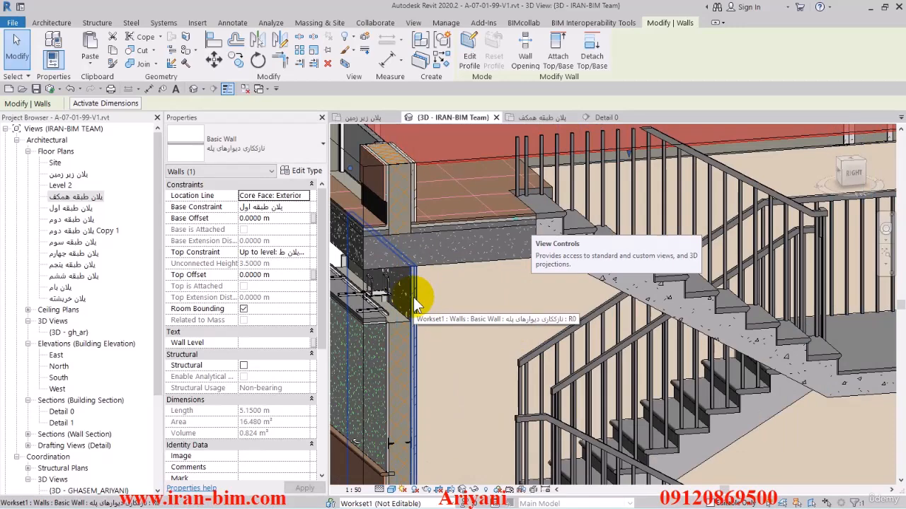
middle_drag(552, 240, 659, 162)
scroll(513, 268, down, 3)
scroll(659, 162, up, 3)
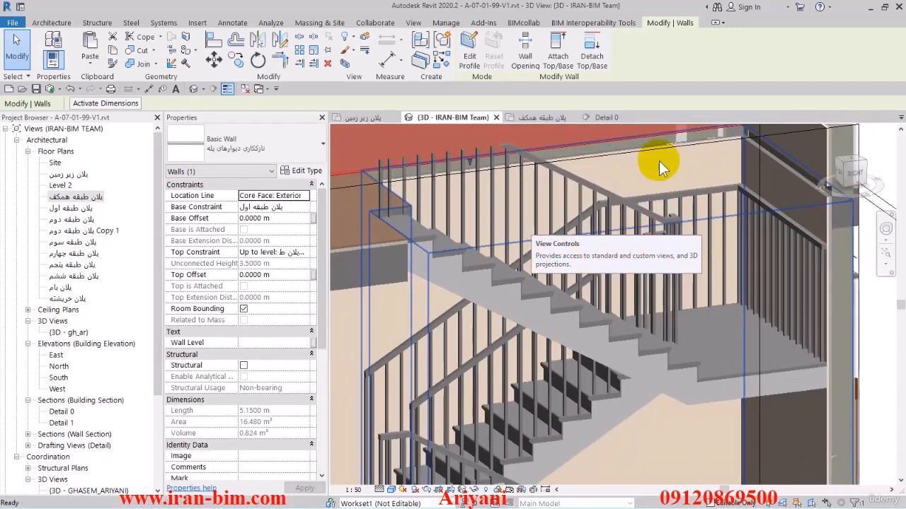
click(662, 160)
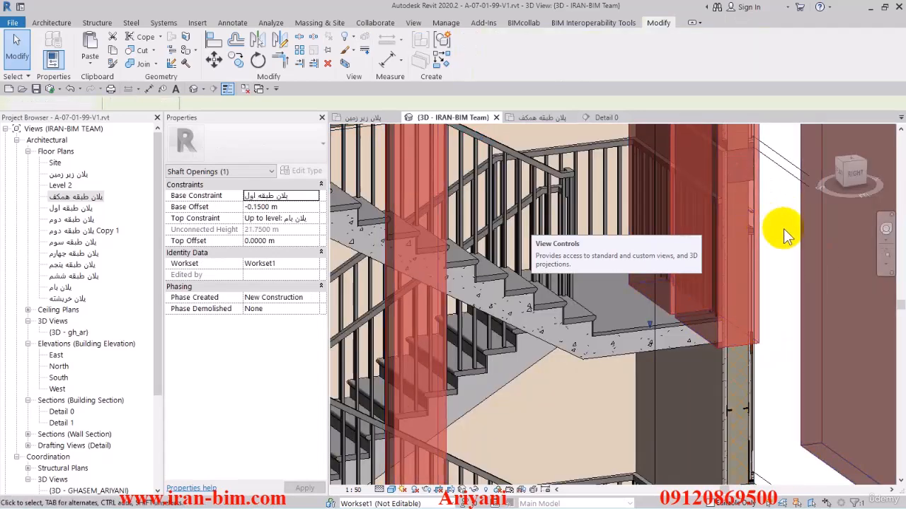
click(783, 228)
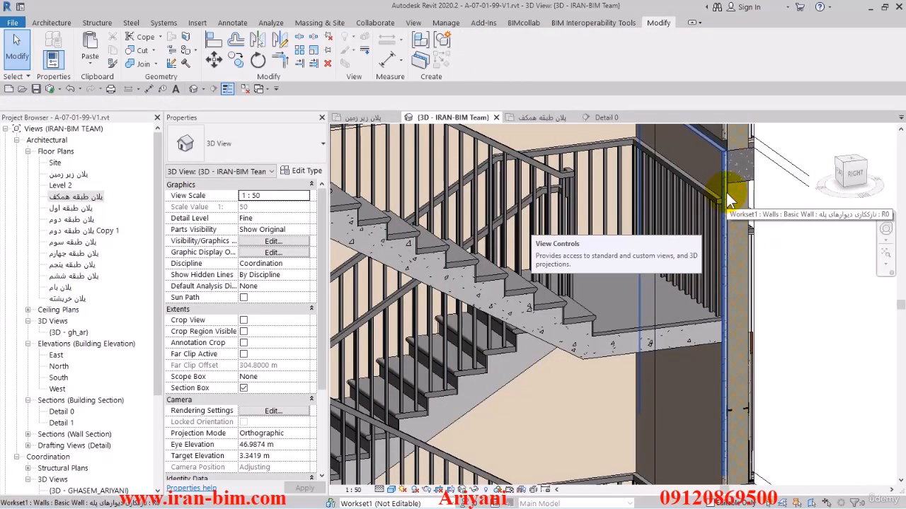
Select the connected chain of ground-floor stair finish walls نازککاری دیوارهای پله around the stairwell.
key(Tab)
click(723, 176)
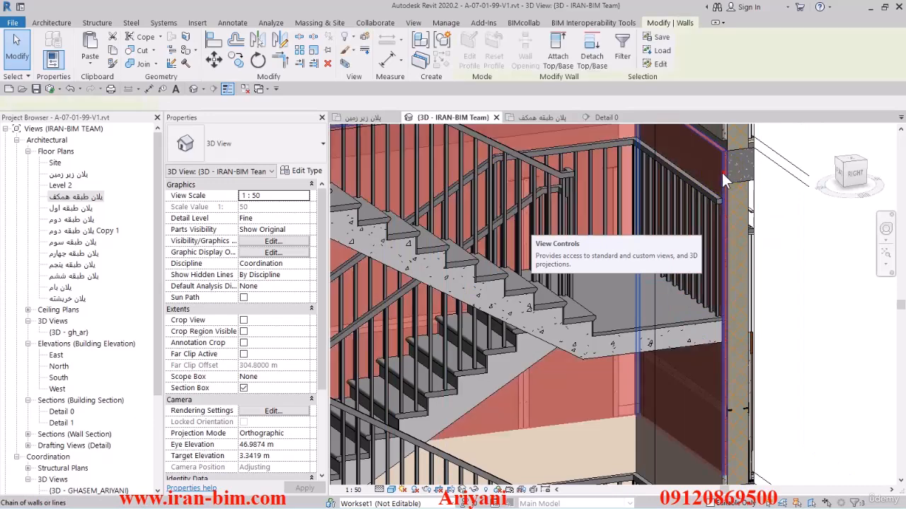
middle_drag(723, 174, 759, 257)
scroll(740, 237, down, 3)
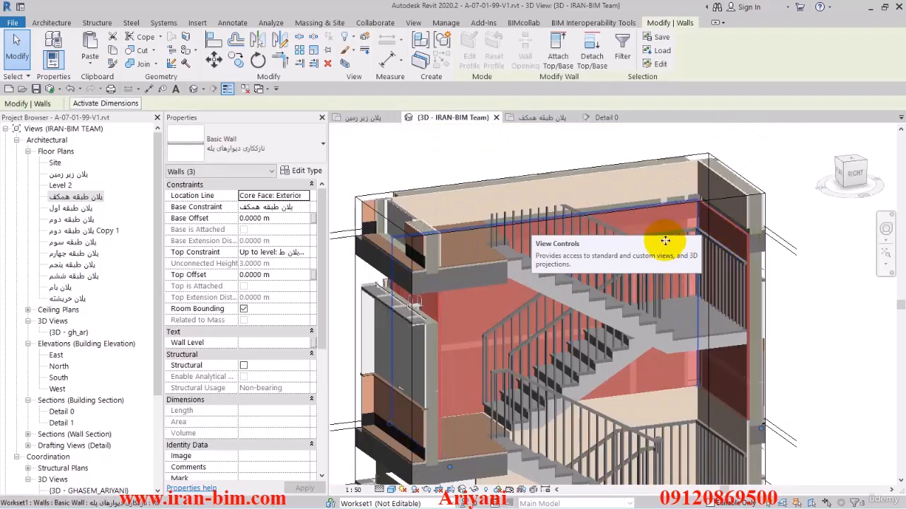
Add the remaining stairwell finish wall to the selection in the پلان طبقه همکف plan and return to the 3D view at the upper landing.
click(532, 118)
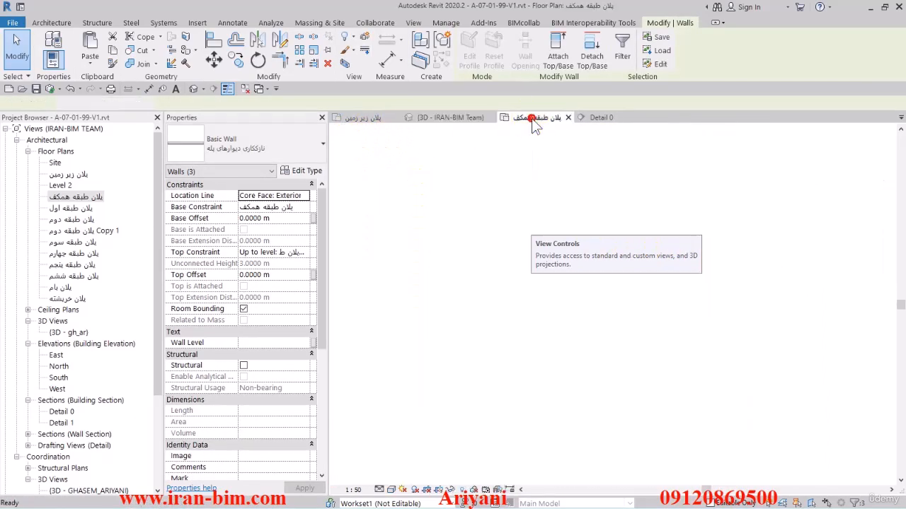
mouse_move(578, 308)
middle_down()
mouse_move(542, 297)
mouse_move(495, 239)
middle_up()
scroll(492, 191, up, 1)
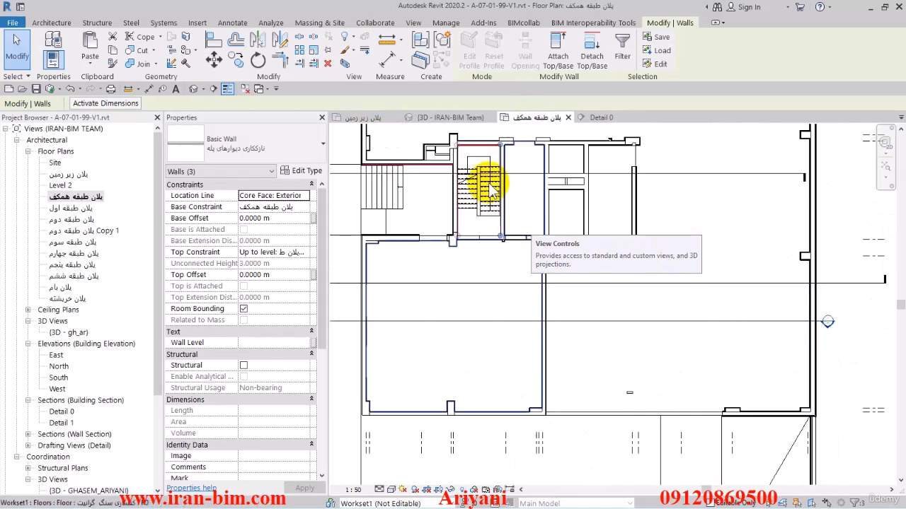
scroll(490, 187, up, 3)
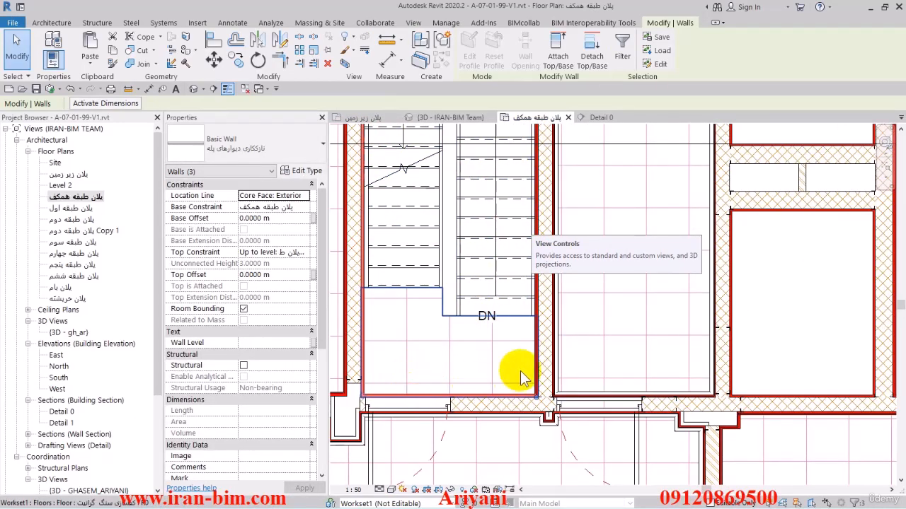
ctrl+click(535, 356)
middle_drag(493, 263, 482, 333)
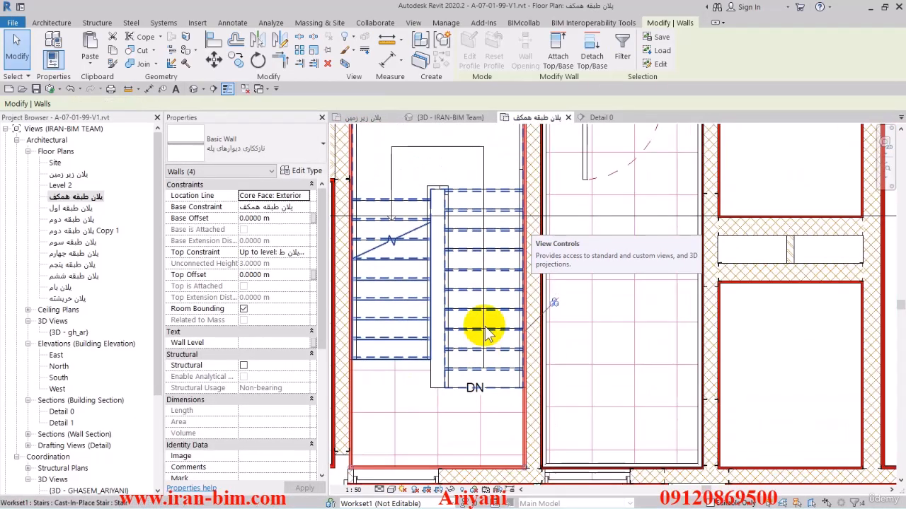
click(450, 117)
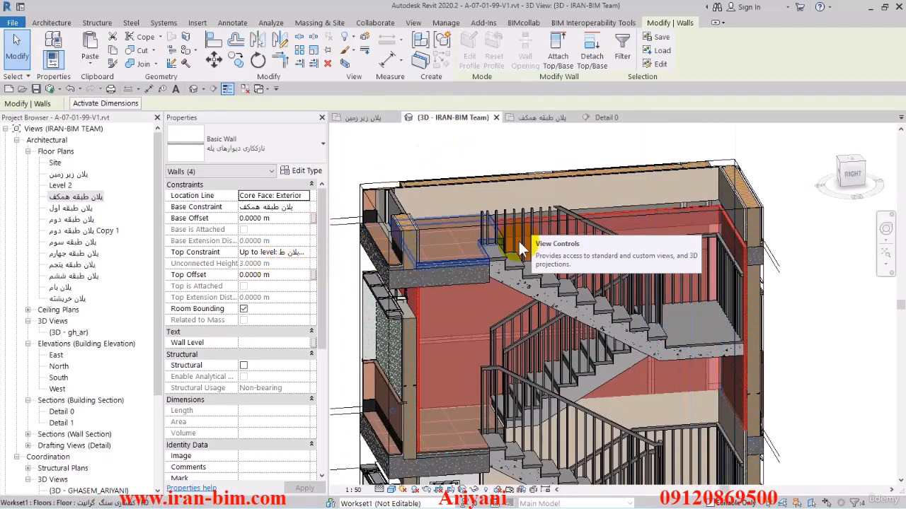
scroll(767, 248, up, 5)
middle_drag(741, 260, 763, 237)
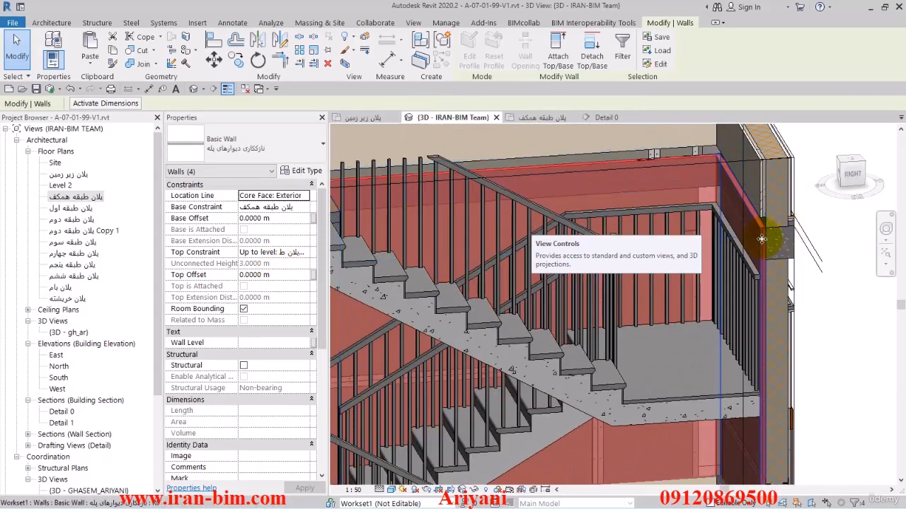
scroll(761, 221, up, 2)
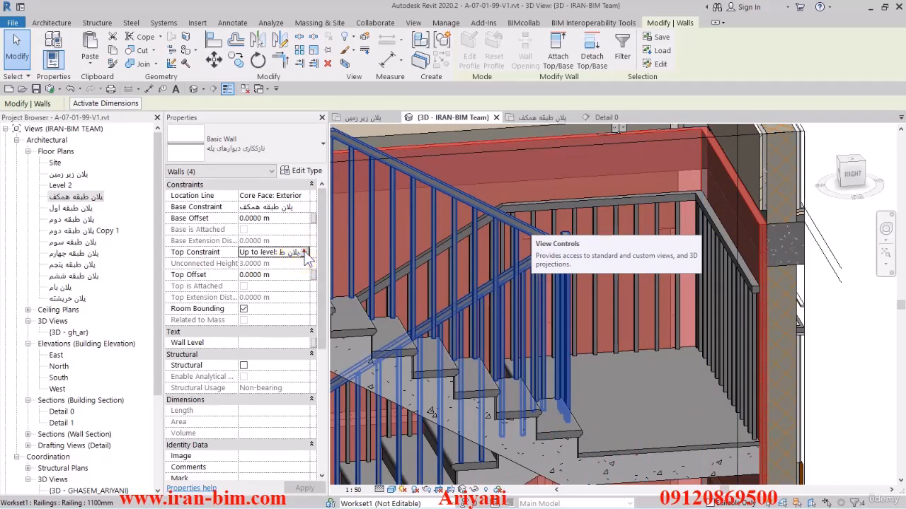
Set the Top Constraint of the four selected ground-floor stair finish walls to Up to level: پلان طبقه اول.
click(305, 252)
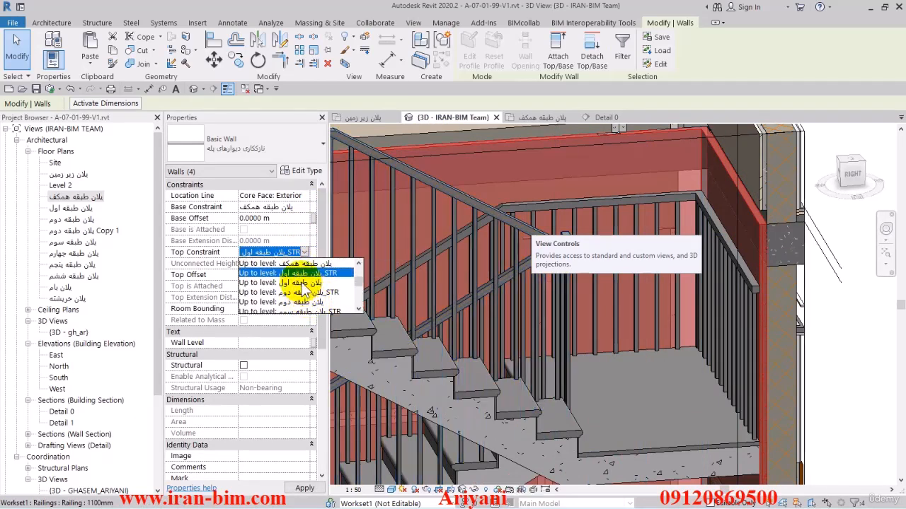
click(301, 282)
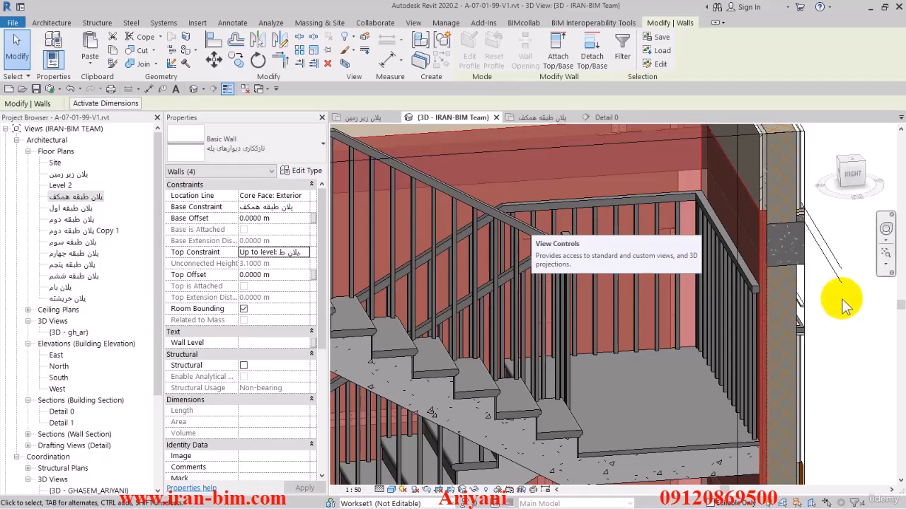
Join the ground-floor stair finish walls to the matching finish walls above them around the upper landing.
click(17, 48)
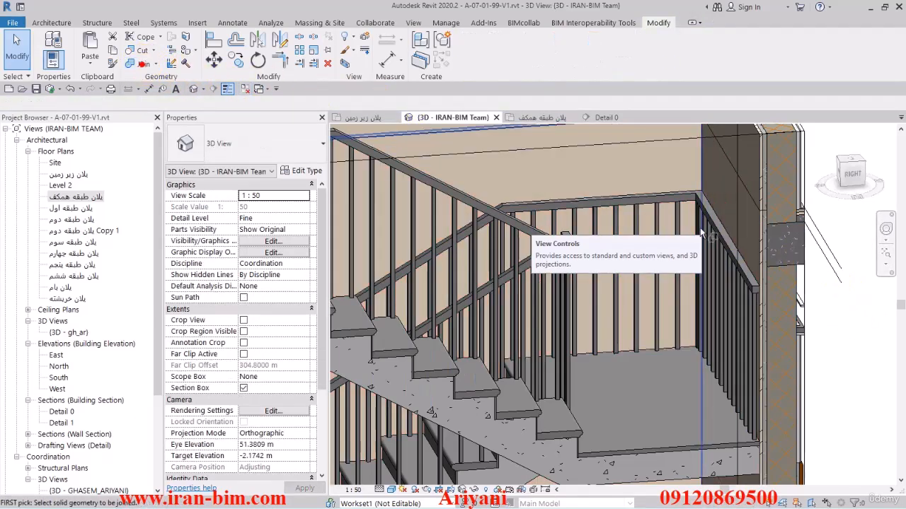
click(740, 231)
middle_drag(589, 166, 612, 219)
click(600, 204)
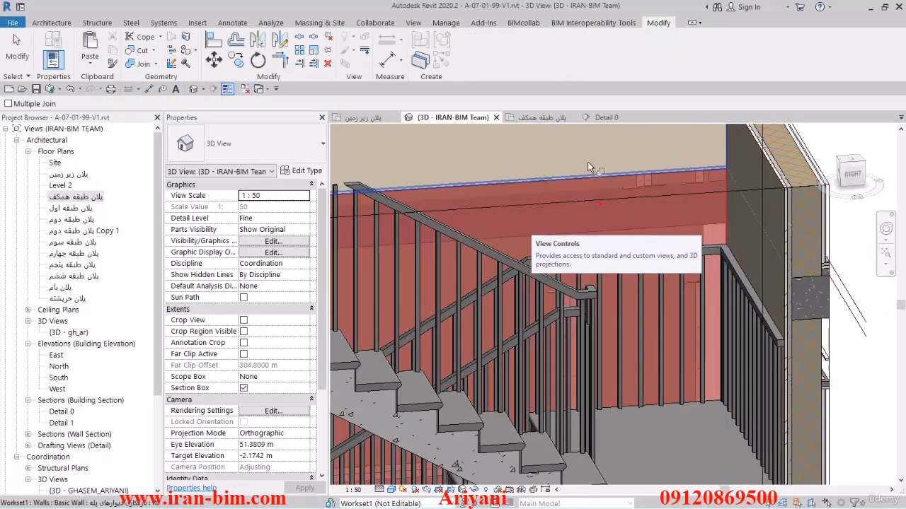
scroll(632, 187, down, 2)
middle_drag(568, 183, 723, 237)
click(586, 203)
scroll(415, 242, up, 2)
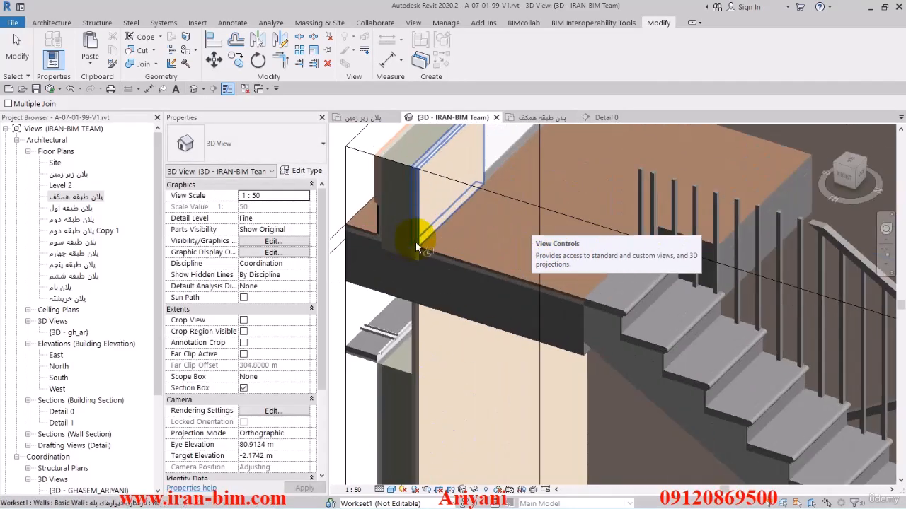
Set the Top Constraint of the ground-floor finish wall beneath the first-floor slab edge to Up to level: پلان طبقه اول_STR.
click(416, 315)
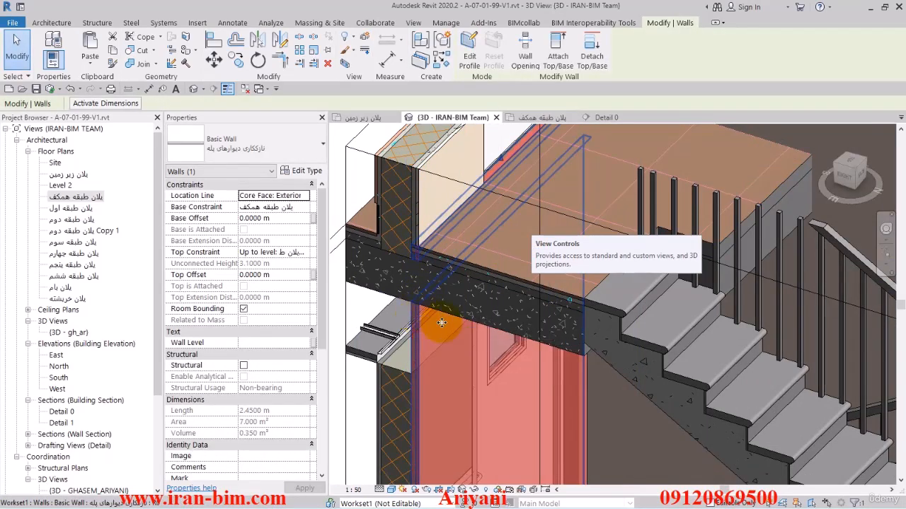
click(309, 253)
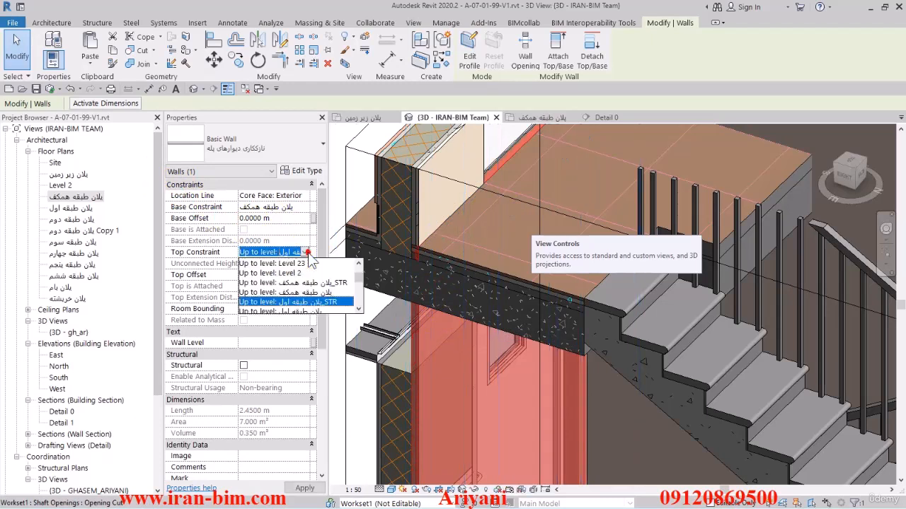
click(331, 304)
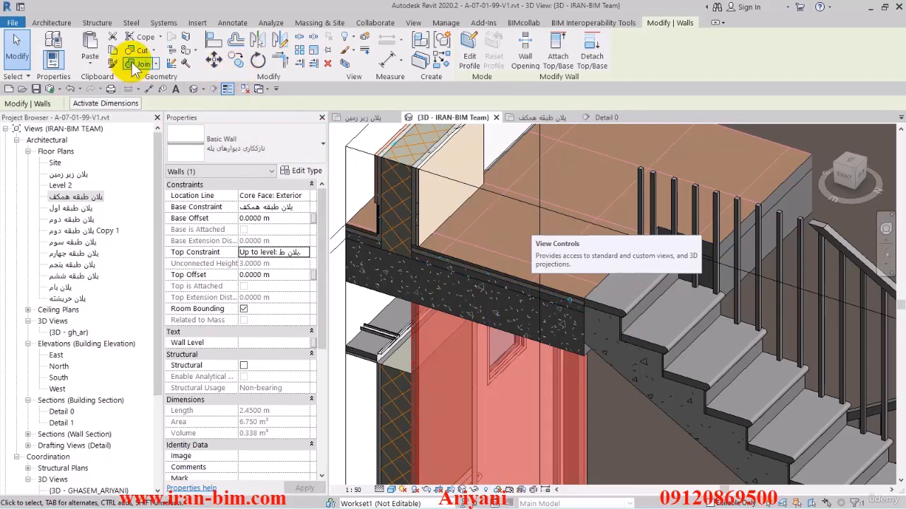
click(17, 50)
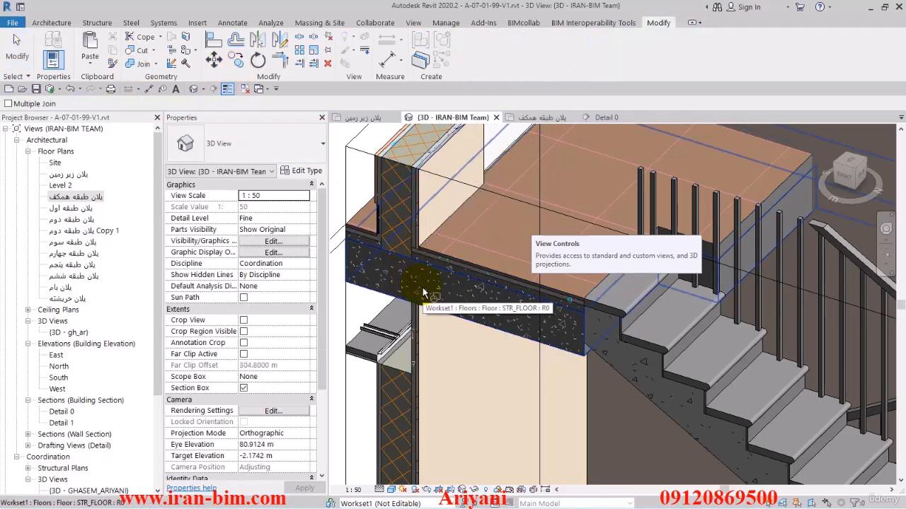
key(Escape)
Switch to the پلان زیر زمین floor plan and show the second staircase on the far side of the elevators.
scroll(424, 283, down, 6)
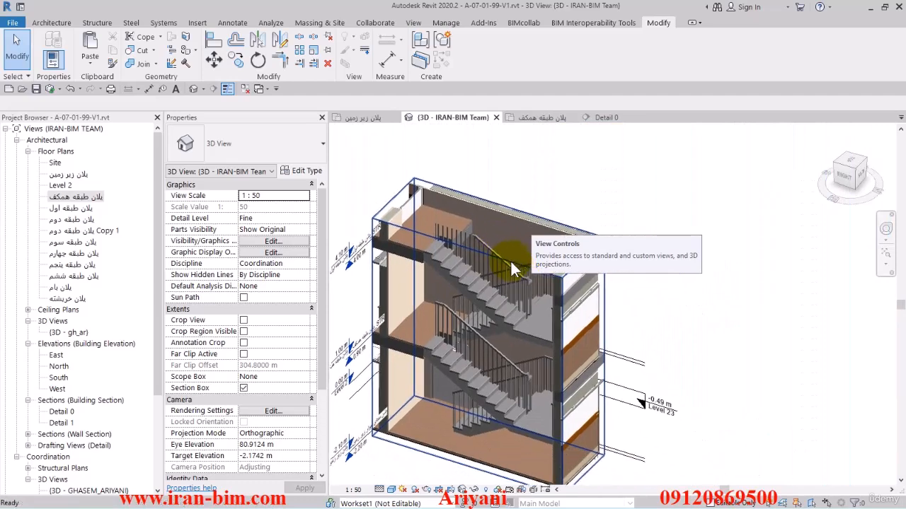
click(376, 118)
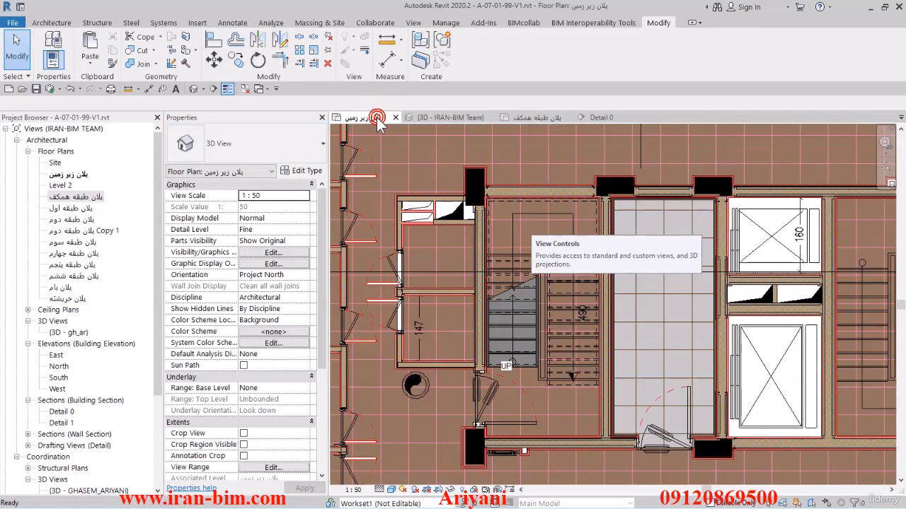
middle_drag(826, 350, 693, 304)
scroll(750, 288, down, 2)
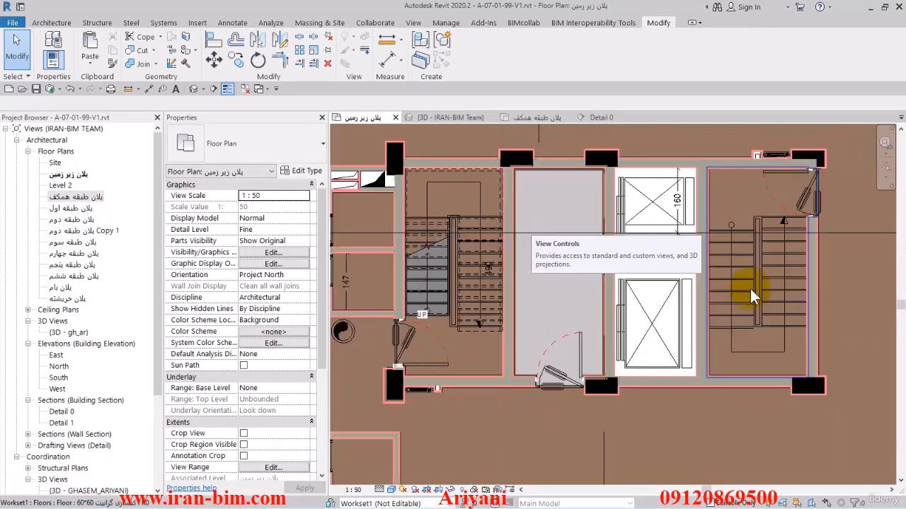